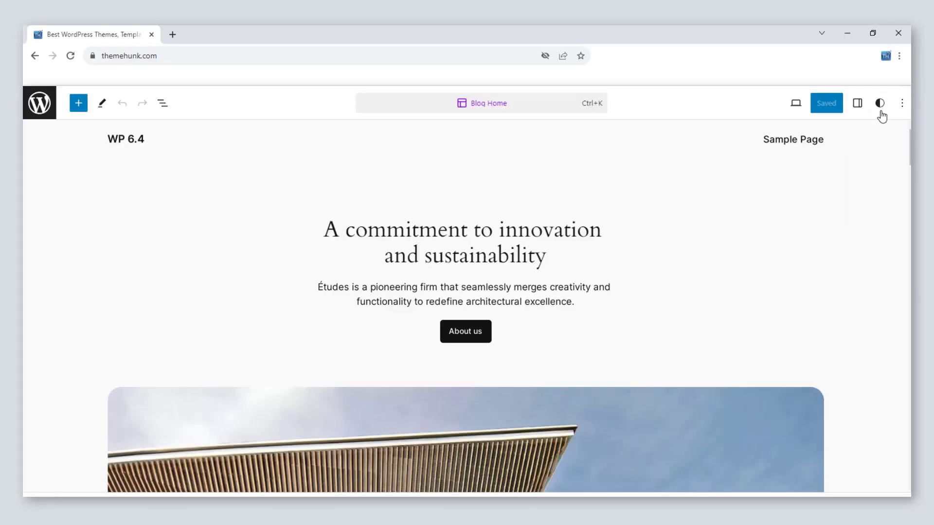
- Preview several earlier saved revisions in the global Styles revision history
click(880, 103)
click(851, 133)
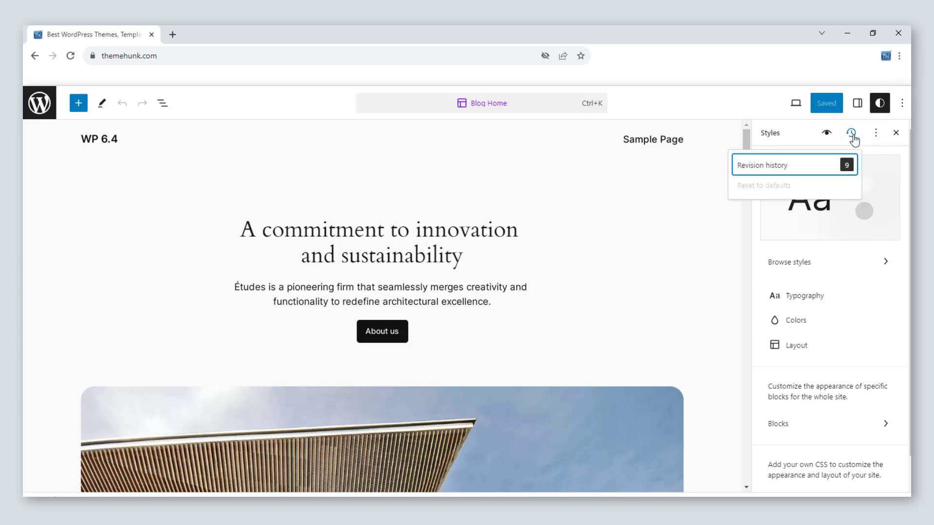
click(832, 166)
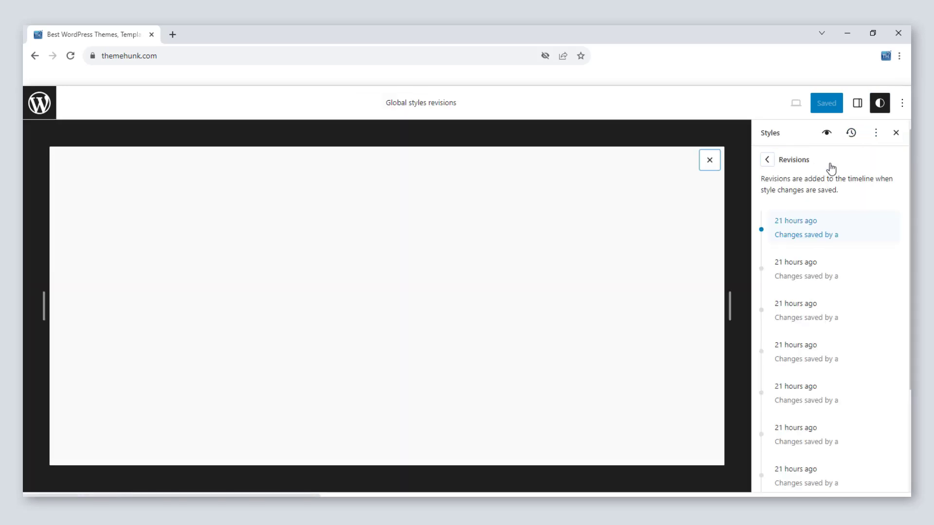
click(777, 282)
click(806, 305)
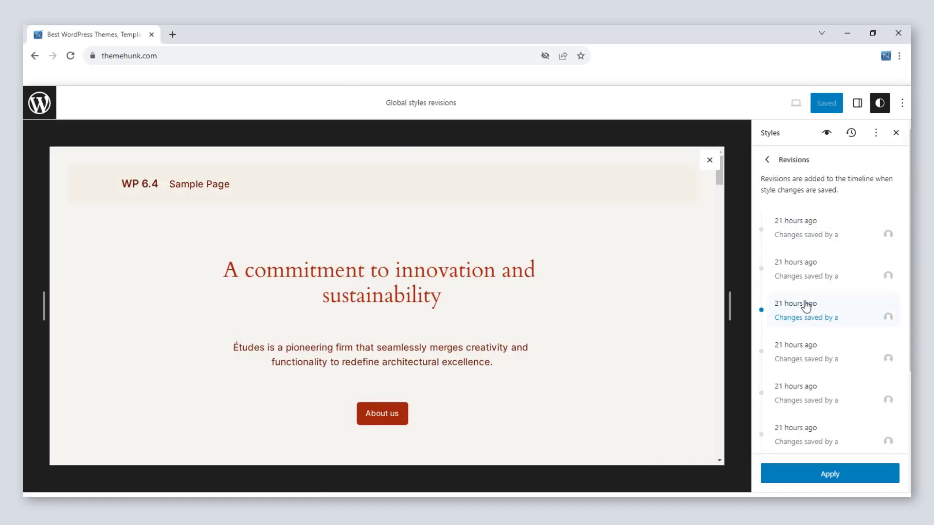
scroll(810, 292, down, 3)
click(810, 229)
click(808, 263)
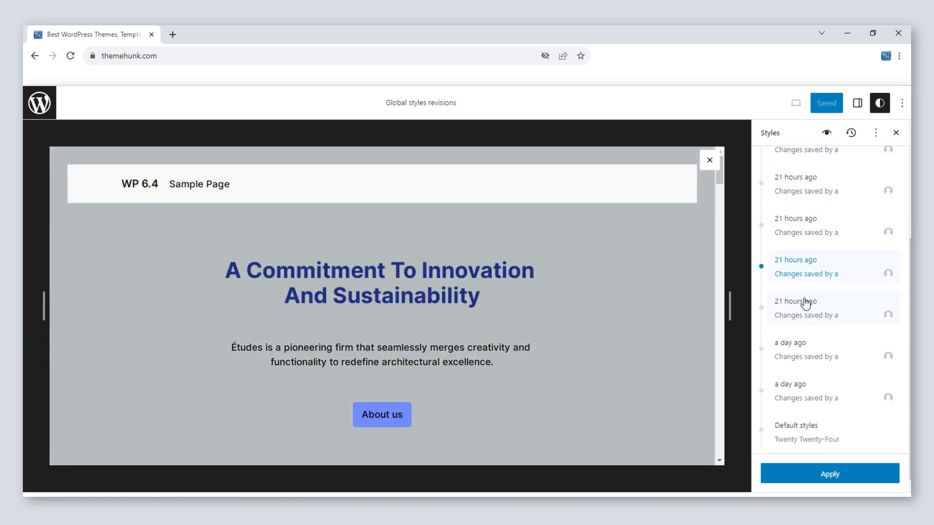
click(808, 348)
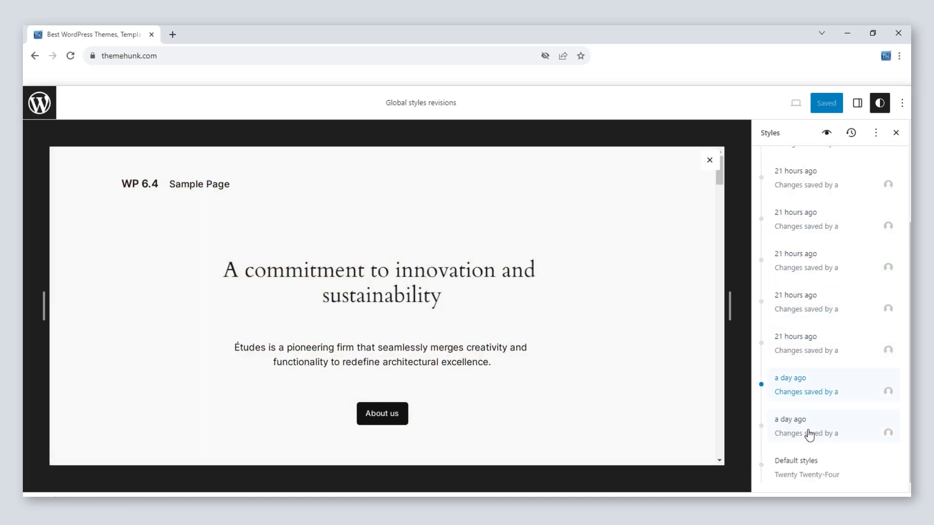
click(808, 432)
- Select Default styles and reset the site styles to the Twenty Twenty-Four defaults
click(805, 471)
scroll(811, 453, down, 5)
click(806, 463)
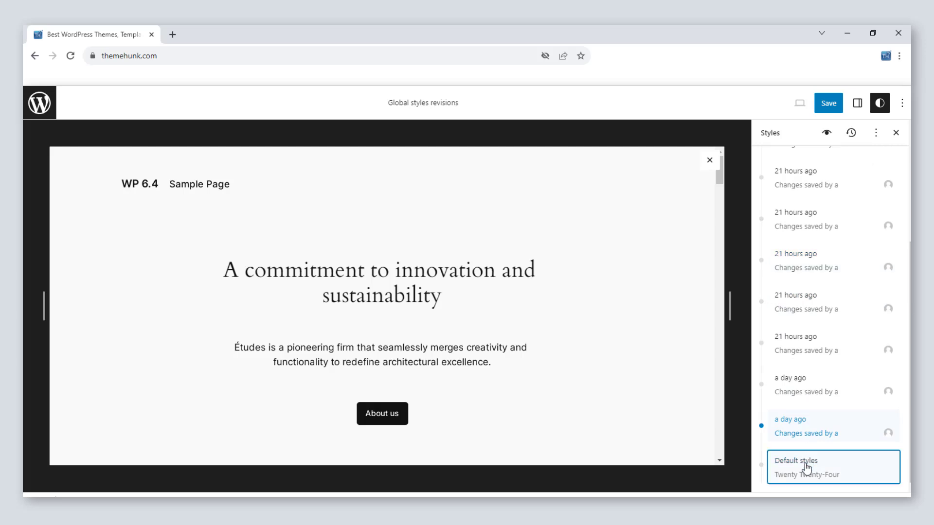
click(885, 482)
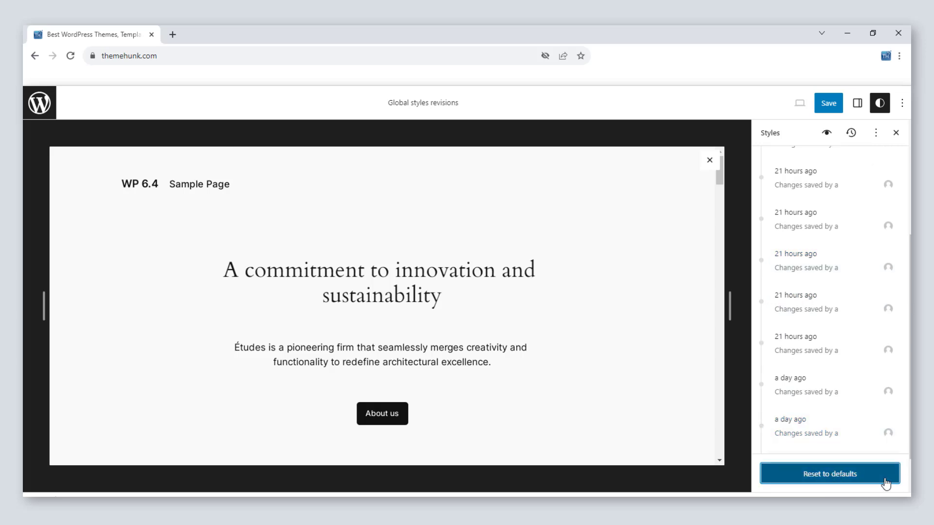
click(552, 312)
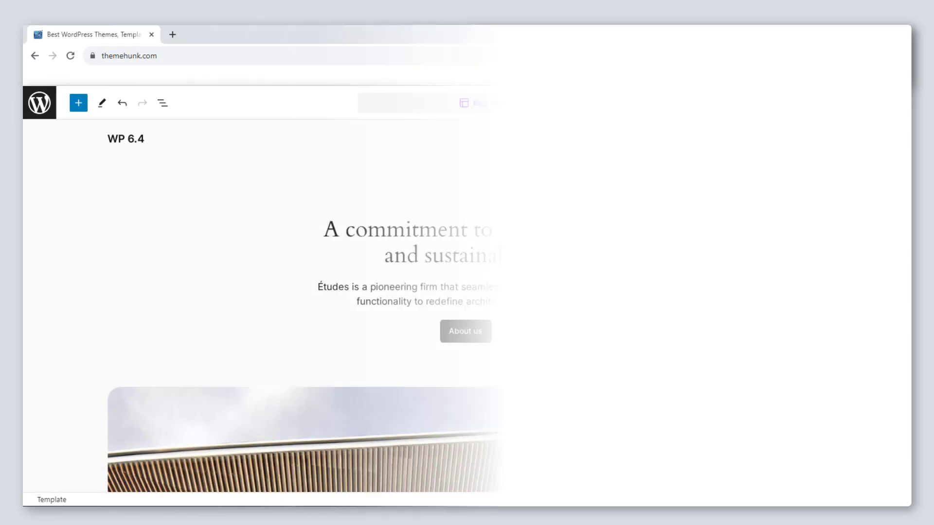
- Set the site background to Contrast / Two, text to Base and headings to white
click(880, 111)
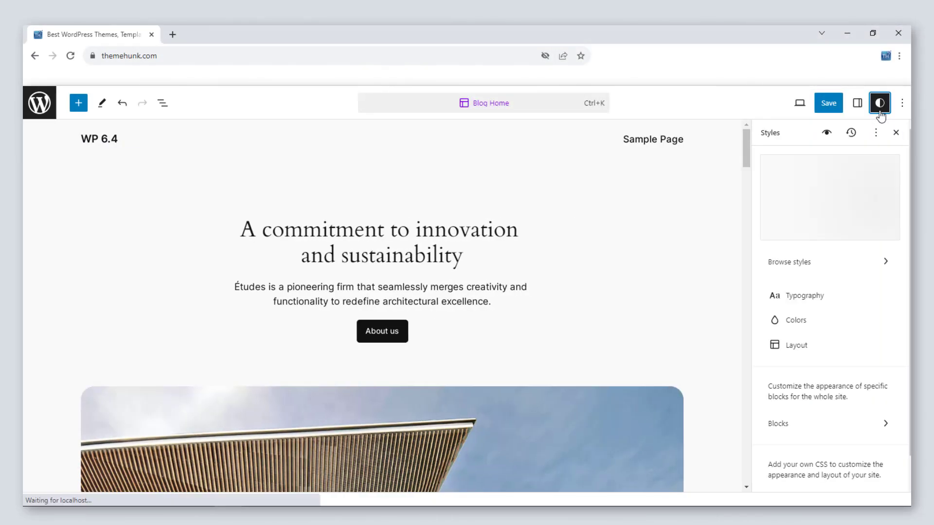
click(811, 326)
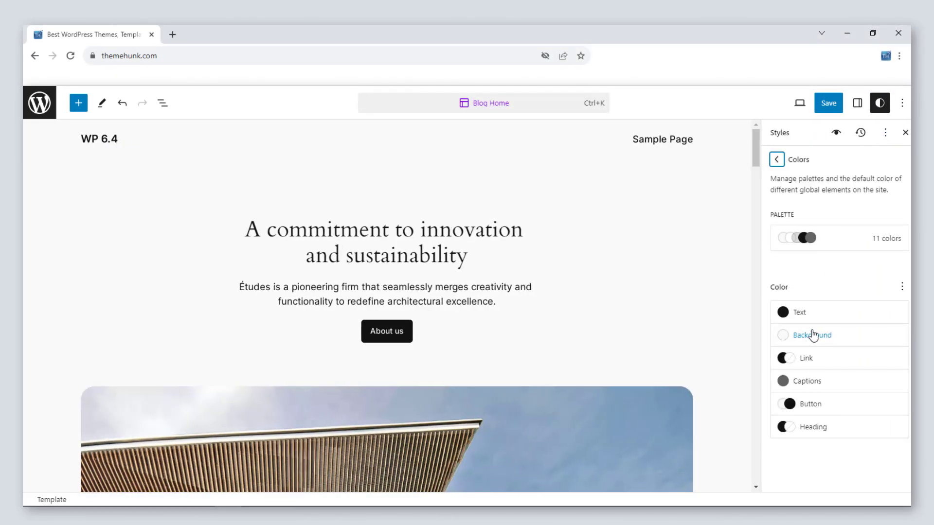
click(812, 336)
click(710, 464)
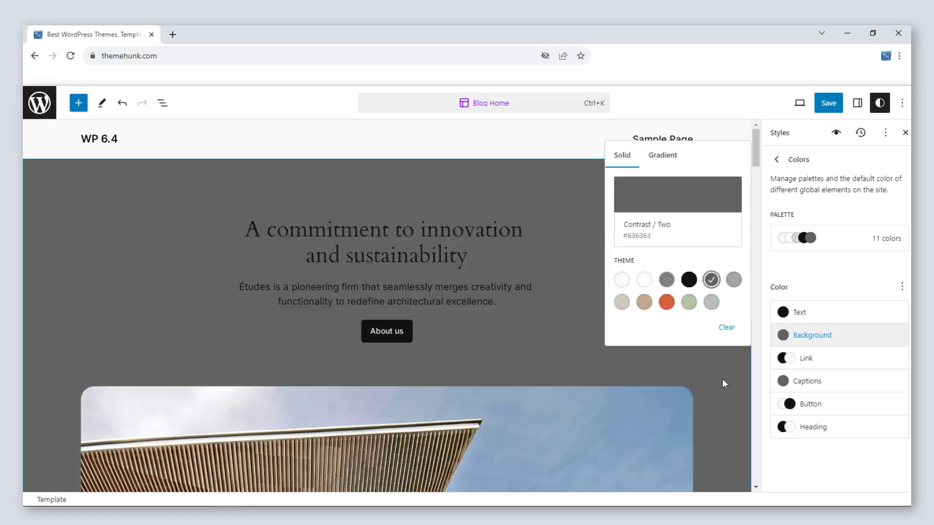
click(808, 313)
click(621, 414)
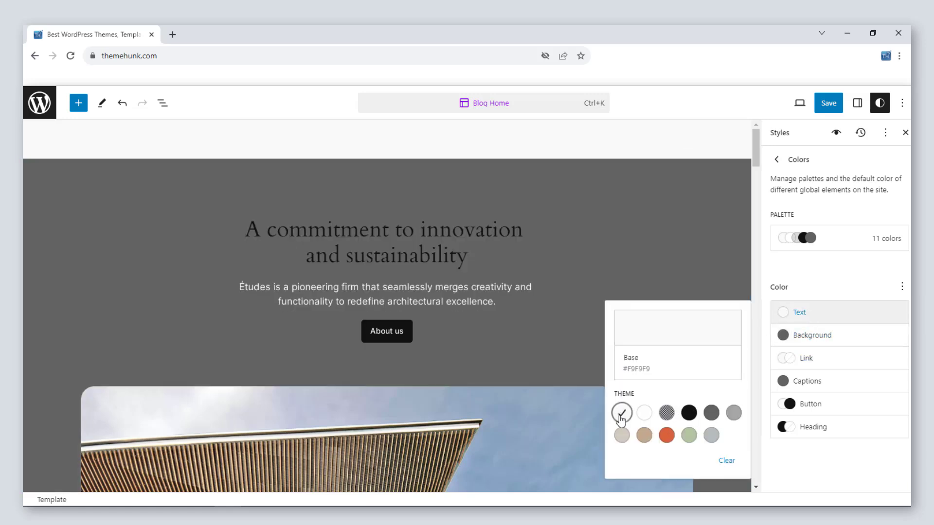
click(806, 427)
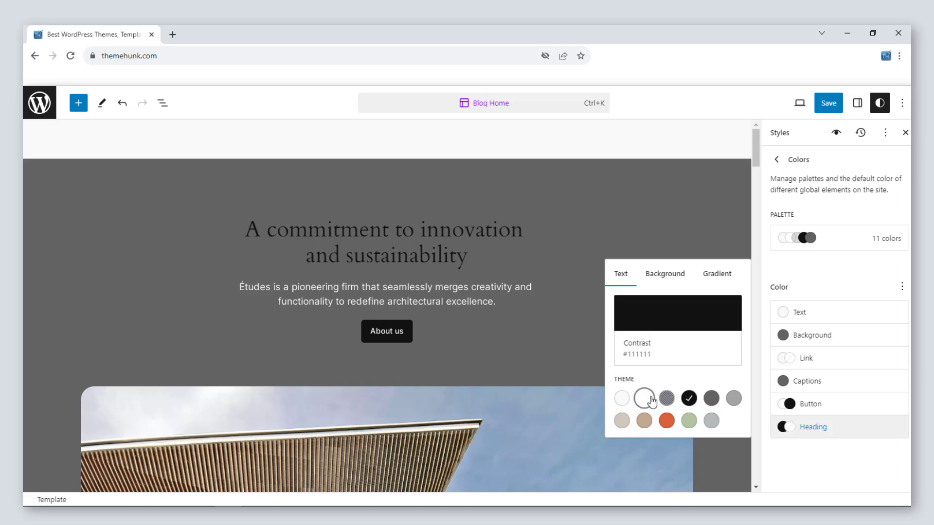
click(651, 400)
- Give buttons an Accent / Five background with Contrast / Two text
click(809, 403)
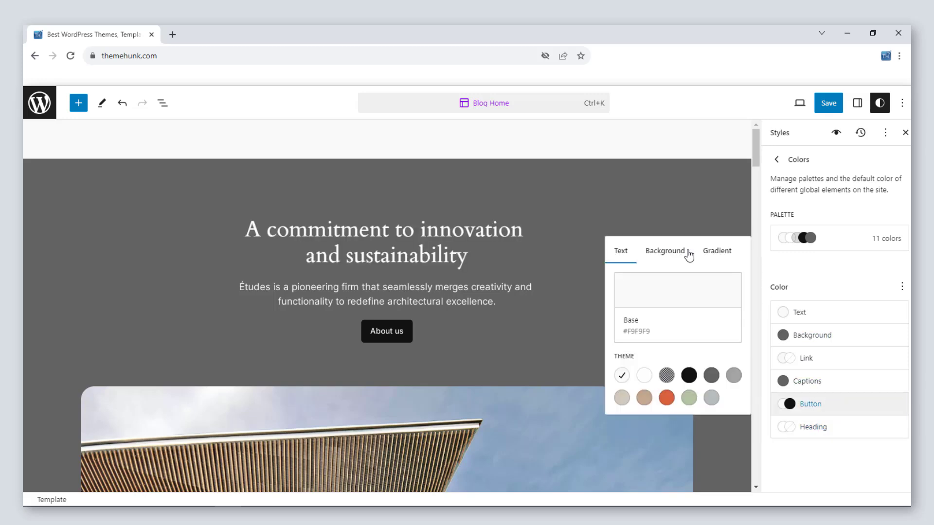
click(688, 253)
click(666, 375)
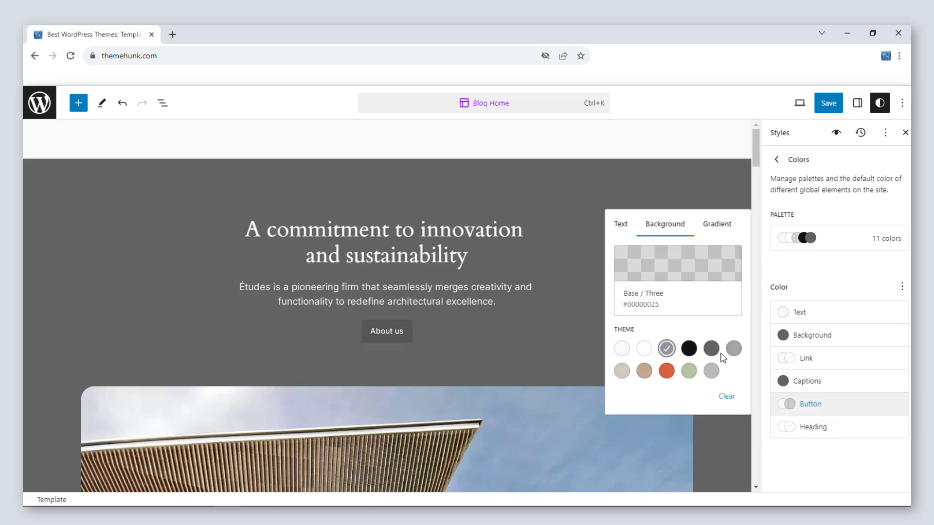
click(711, 371)
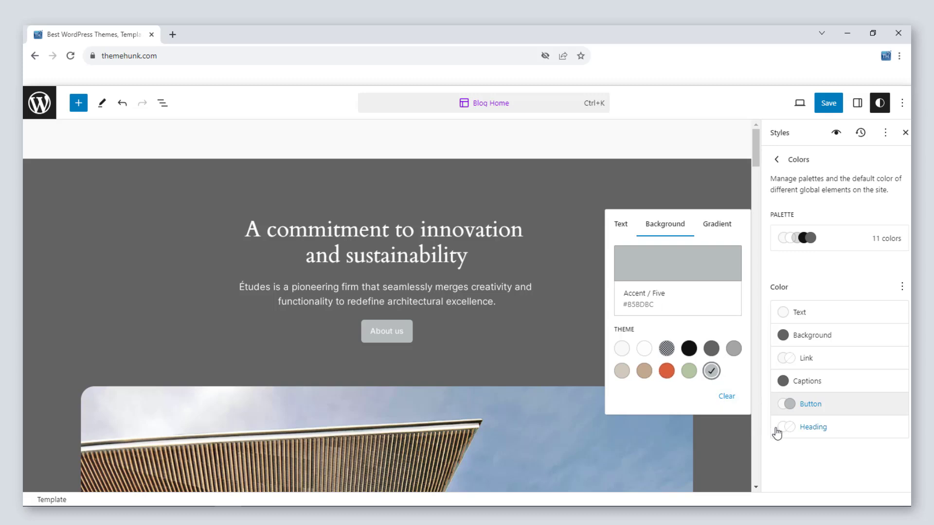
click(621, 224)
click(711, 348)
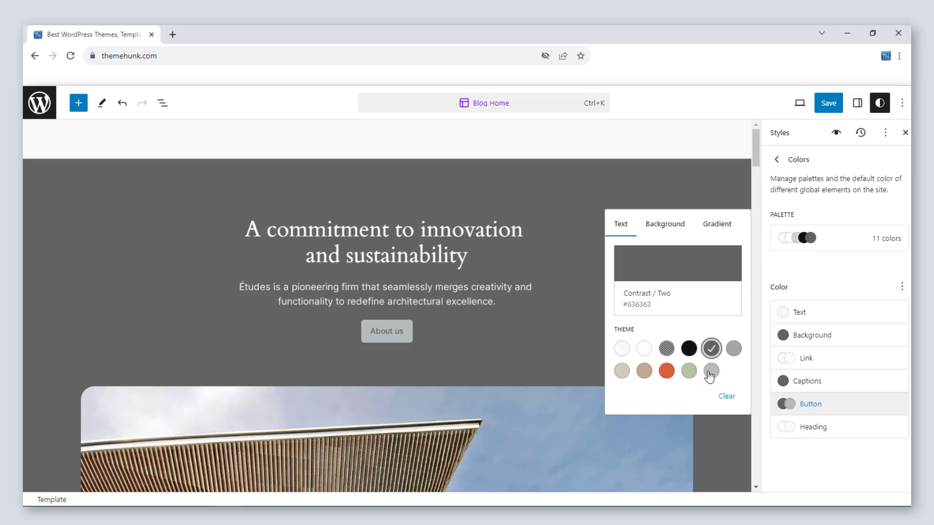
click(825, 467)
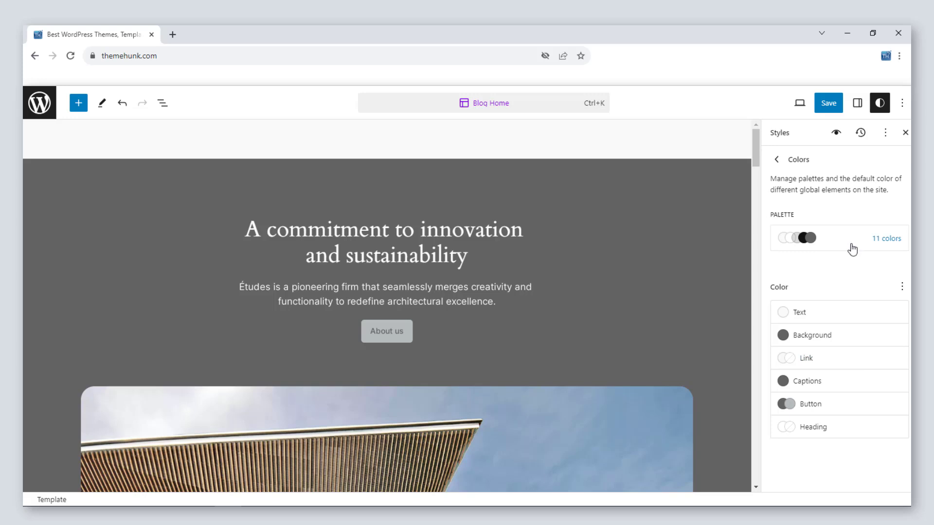
- Set heading typography to System Serif in Bold weight
click(778, 163)
click(805, 297)
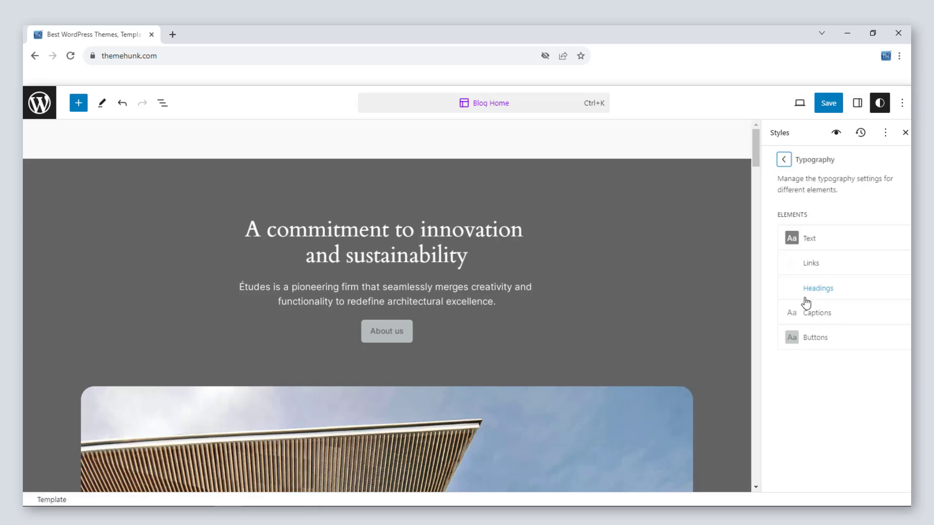
click(807, 288)
click(795, 355)
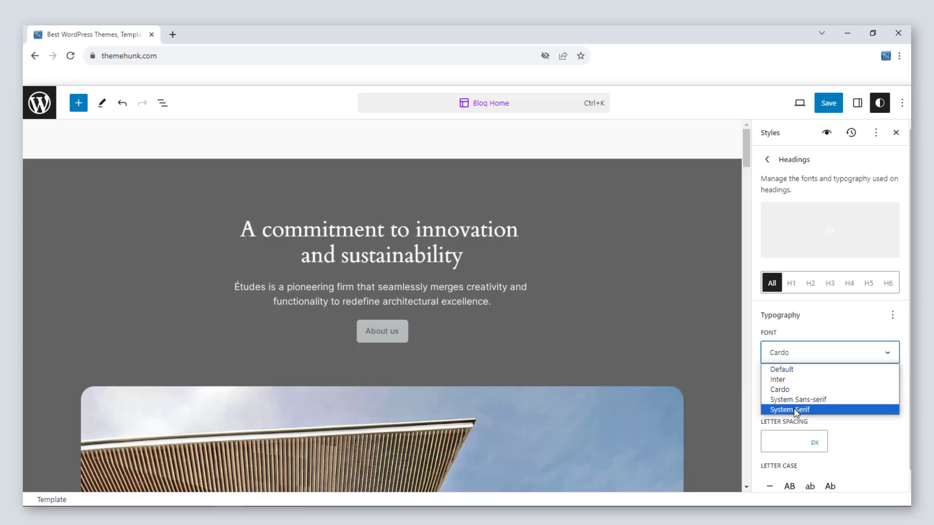
click(794, 410)
click(795, 398)
click(775, 477)
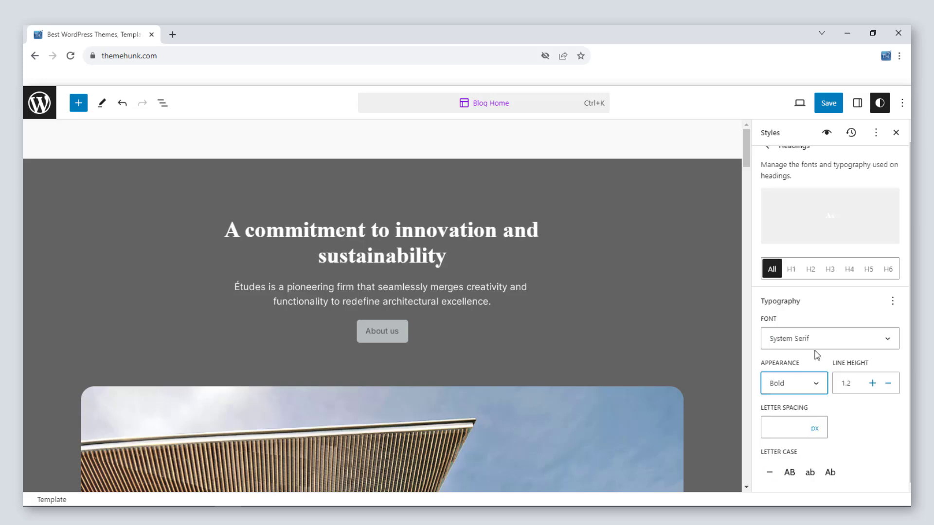
- Set body text font to System Sans-serif and save the site styles
click(767, 147)
click(811, 238)
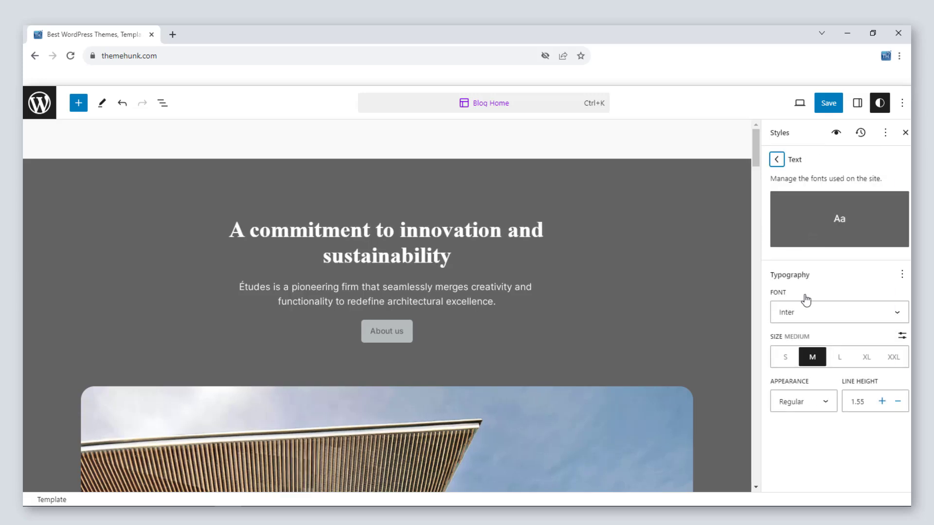
click(808, 312)
click(807, 359)
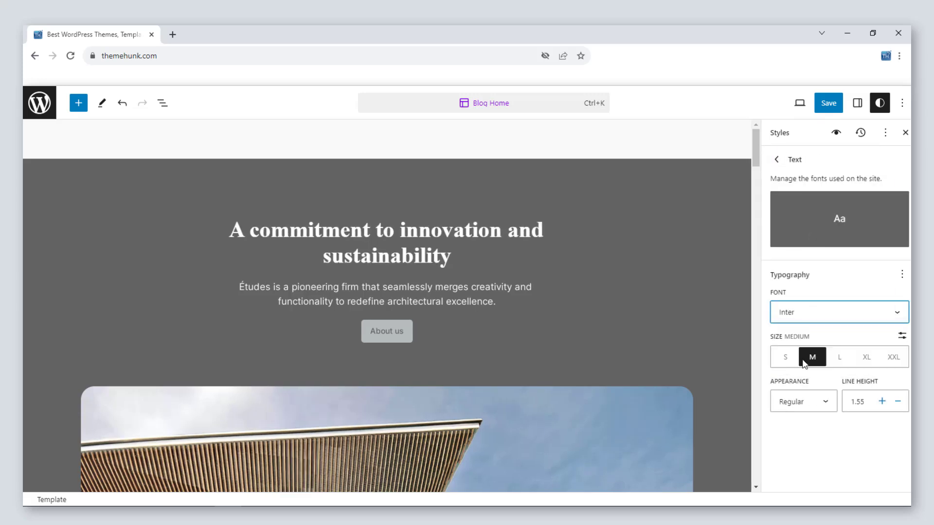
click(777, 160)
click(827, 103)
click(822, 103)
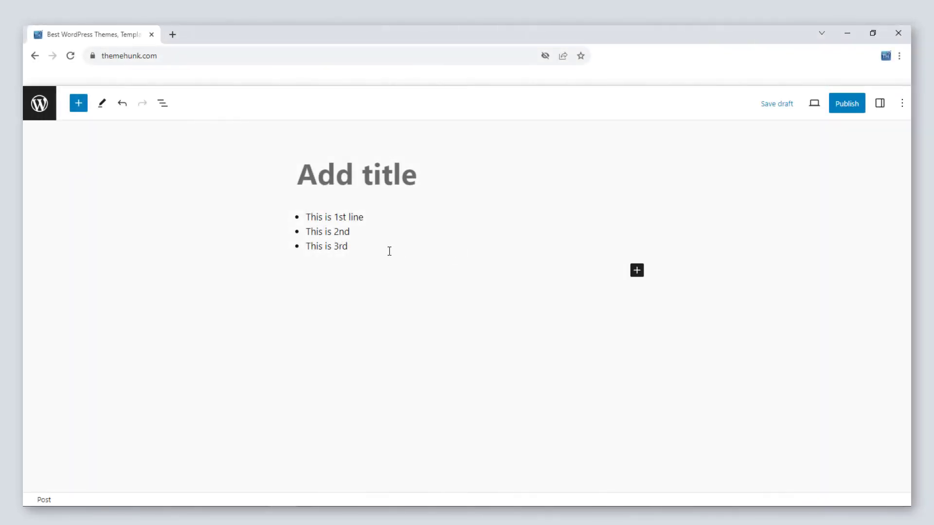
- Indent the third and second list items to create a nested hierarchy
click(339, 246)
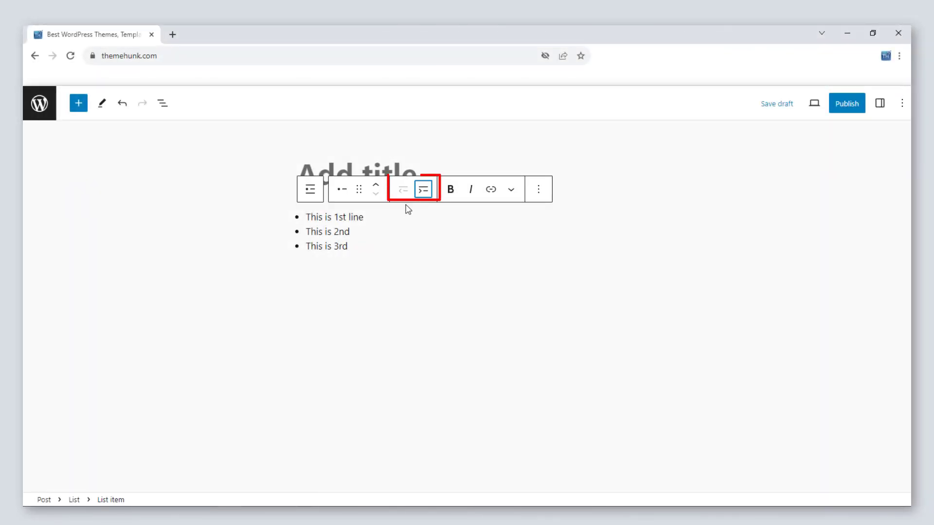
click(423, 190)
click(326, 231)
click(424, 191)
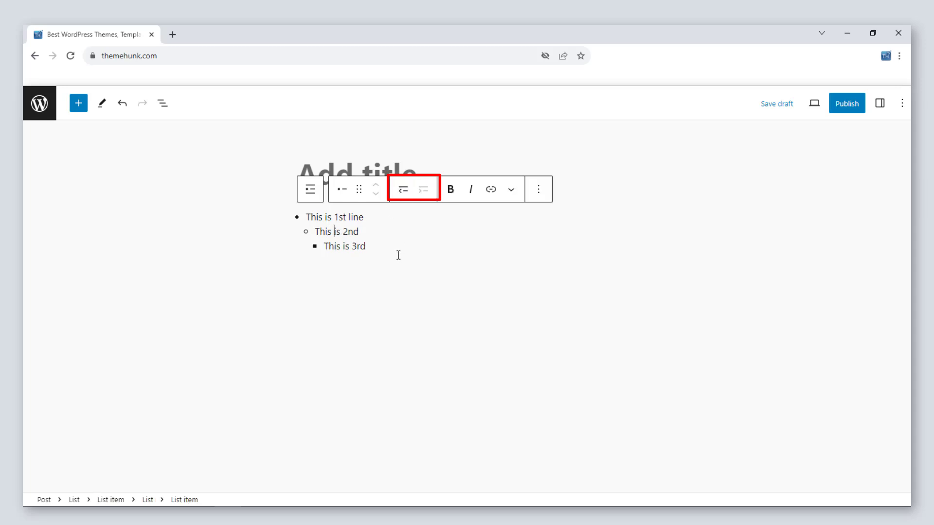
- Add a final list item after 'This is 3rd' reading 'And this is last one'
click(397, 250)
click(398, 245)
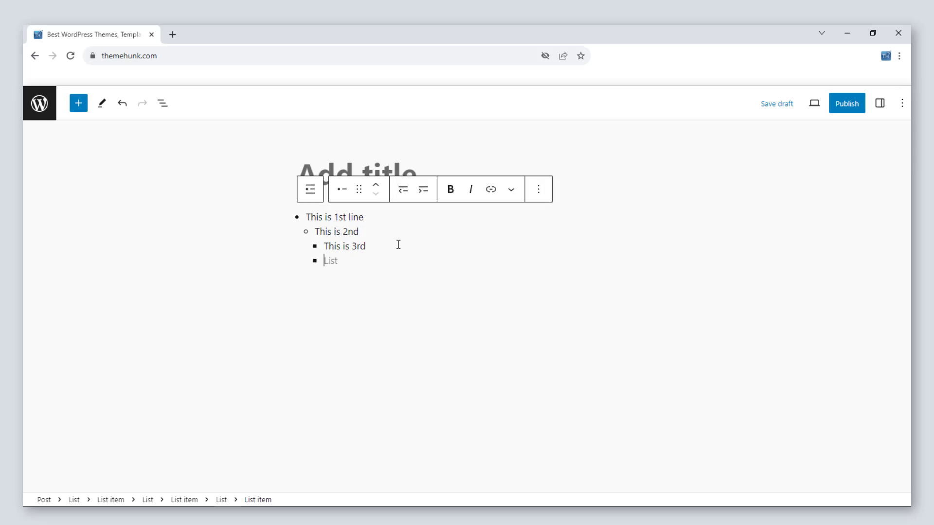
text(And this is last one)
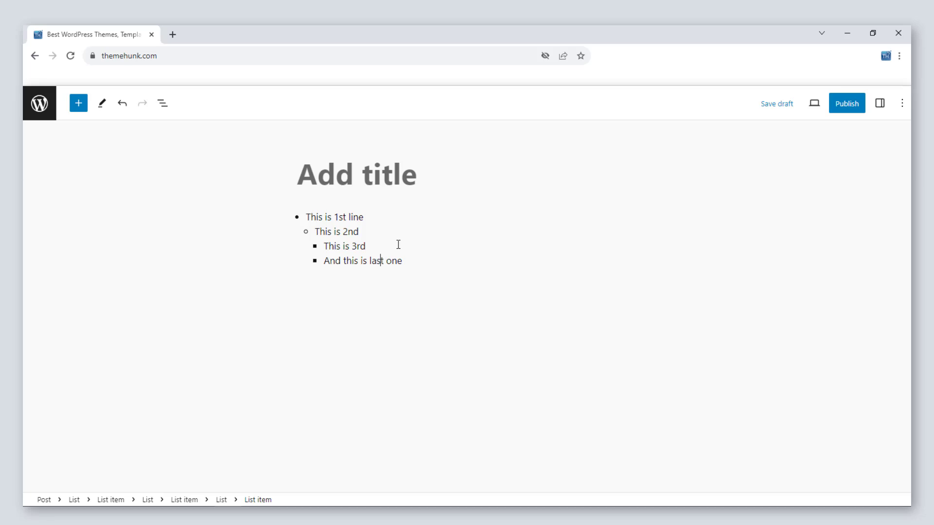
click(630, 166)
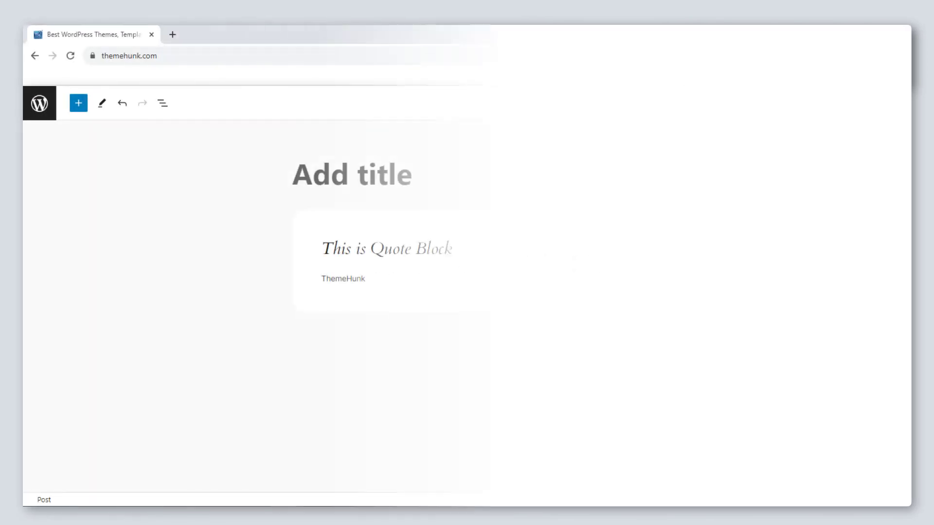
- Select the entire Quote block 'This is Quote Block' via its parent-block control
click(465, 257)
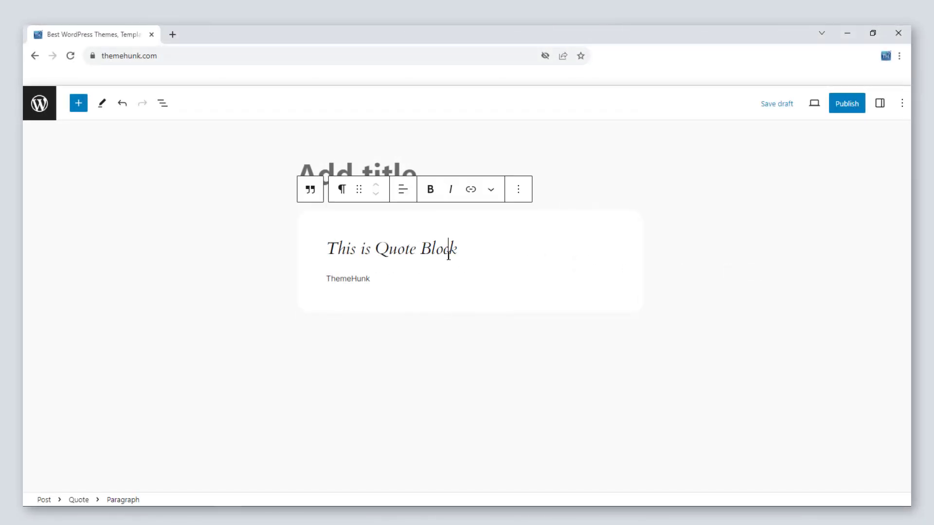
click(356, 279)
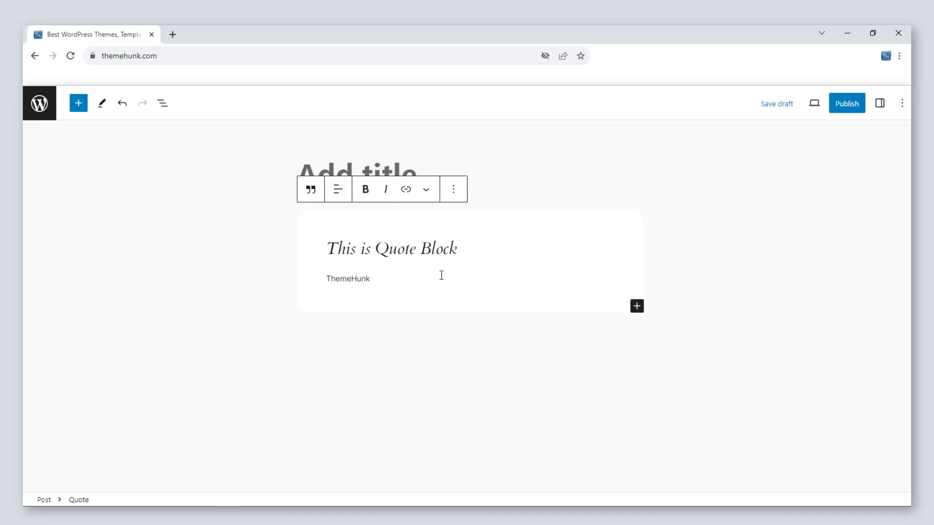
click(432, 252)
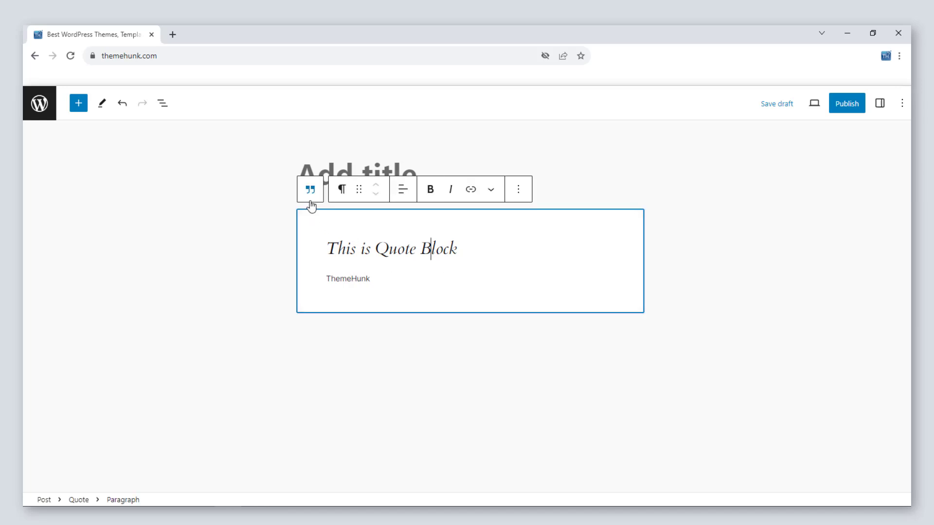
click(310, 202)
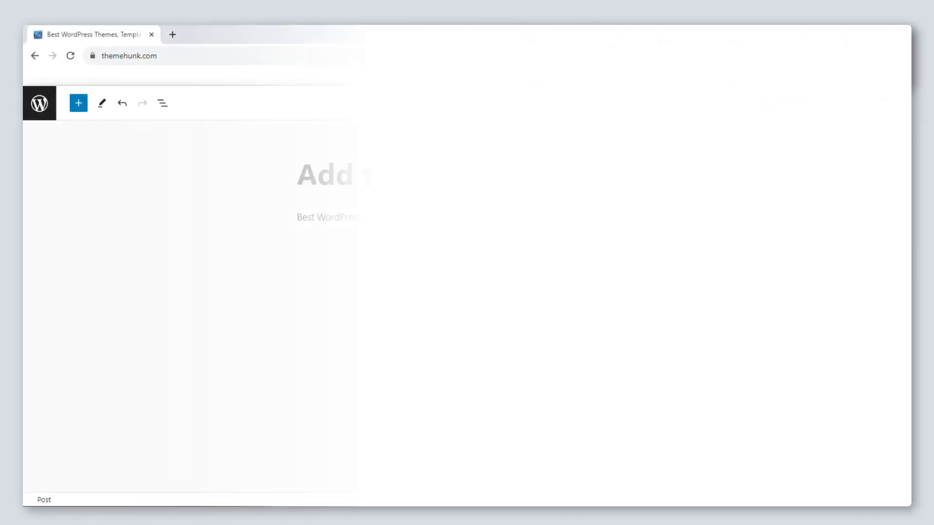
- Link the word ThemeHunk to themehunk.com
double_click(523, 218)
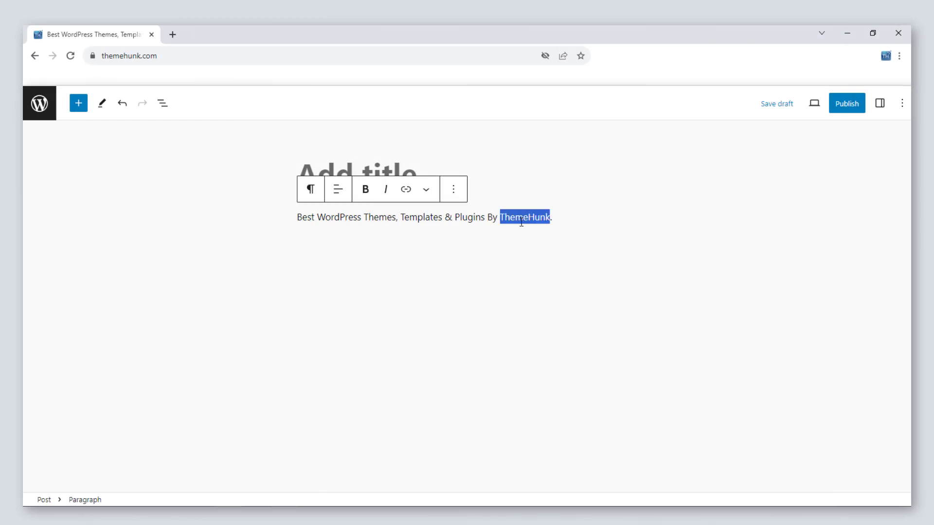
click(406, 190)
text(them)
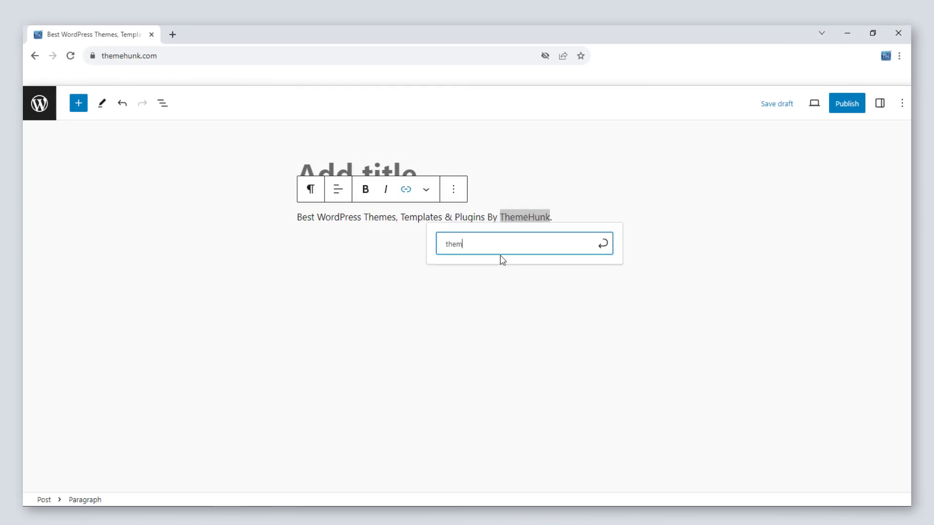
text(ehunk.com)
key(Return)
- Edit the ThemeHunk link so it opens in a new tab and save it
click(540, 217)
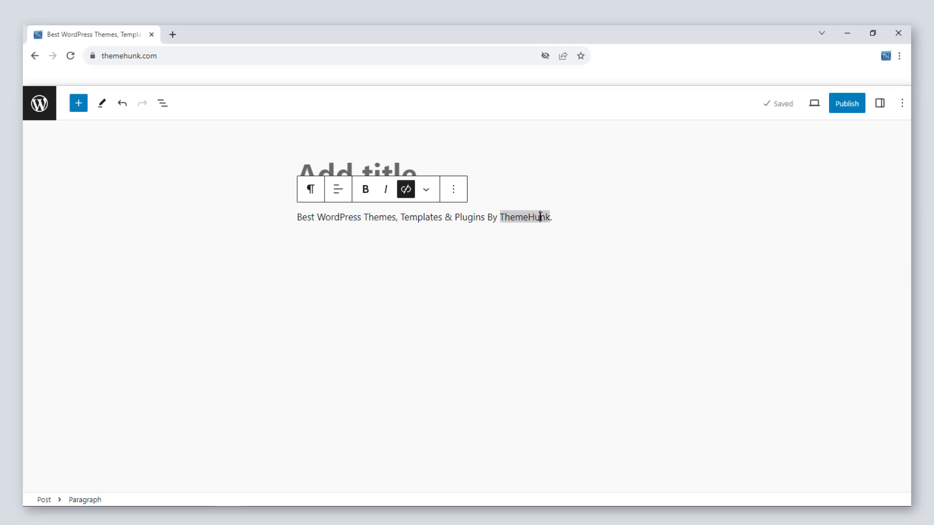
click(444, 378)
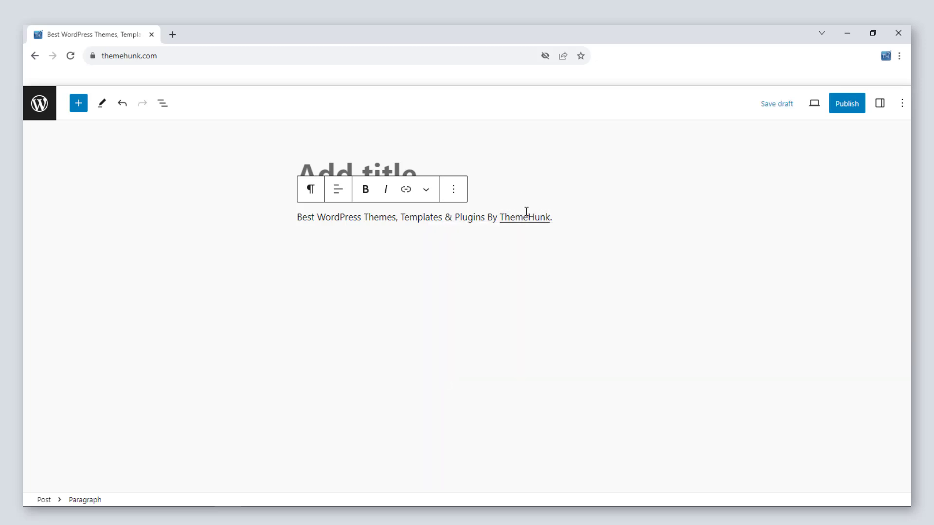
click(526, 215)
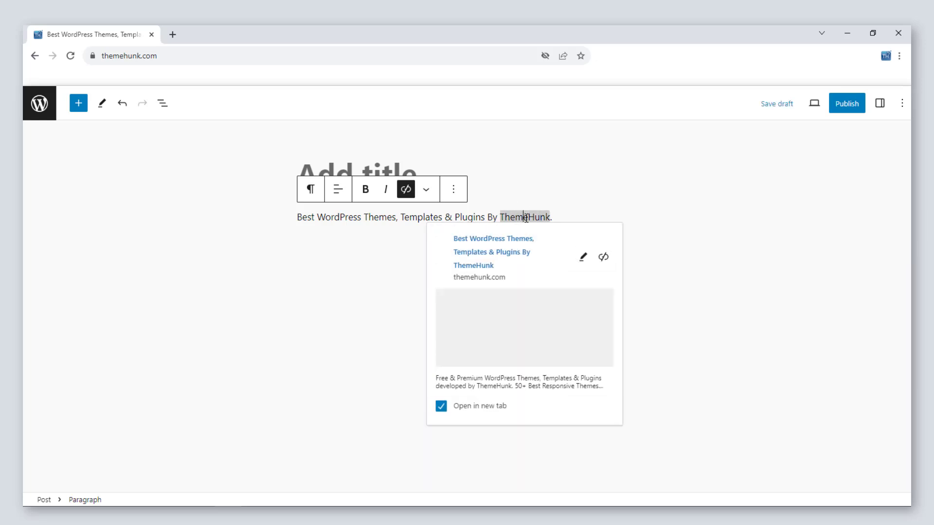
click(442, 411)
click(534, 222)
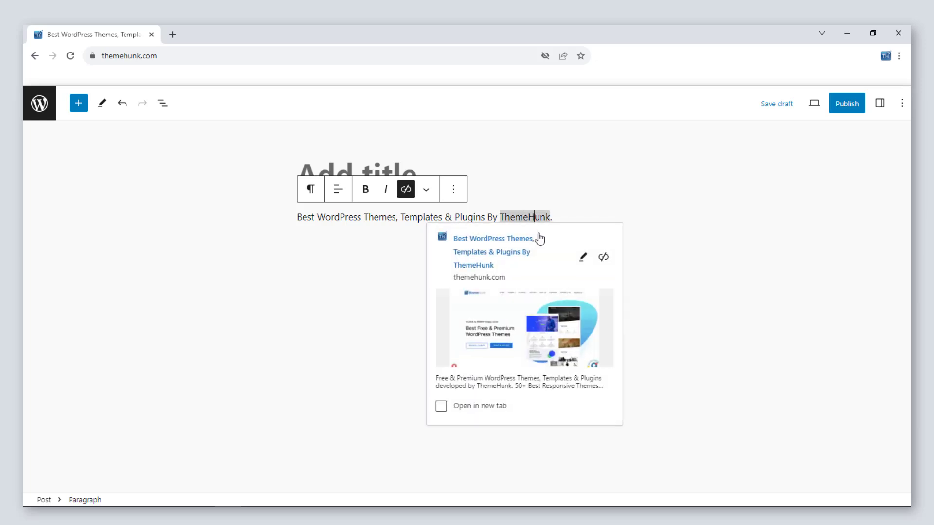
click(581, 257)
click(449, 347)
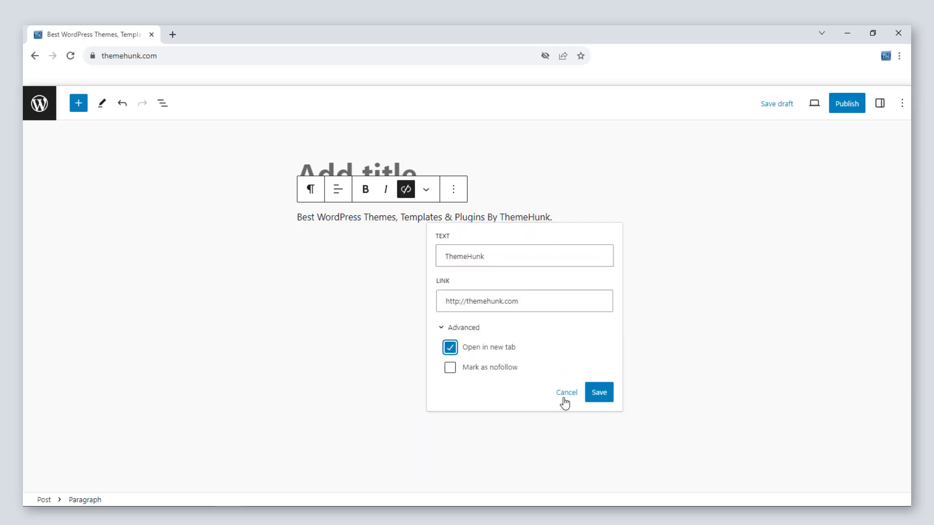
click(601, 400)
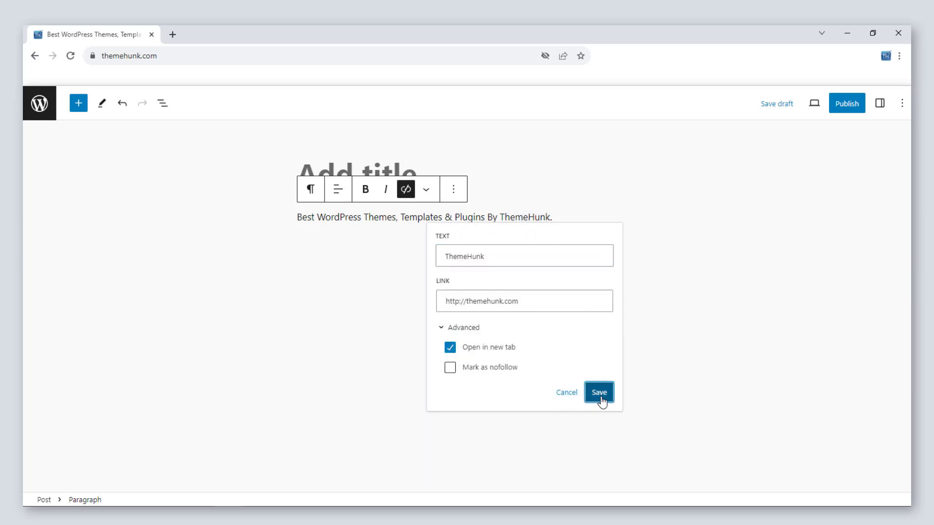
click(525, 217)
click(659, 200)
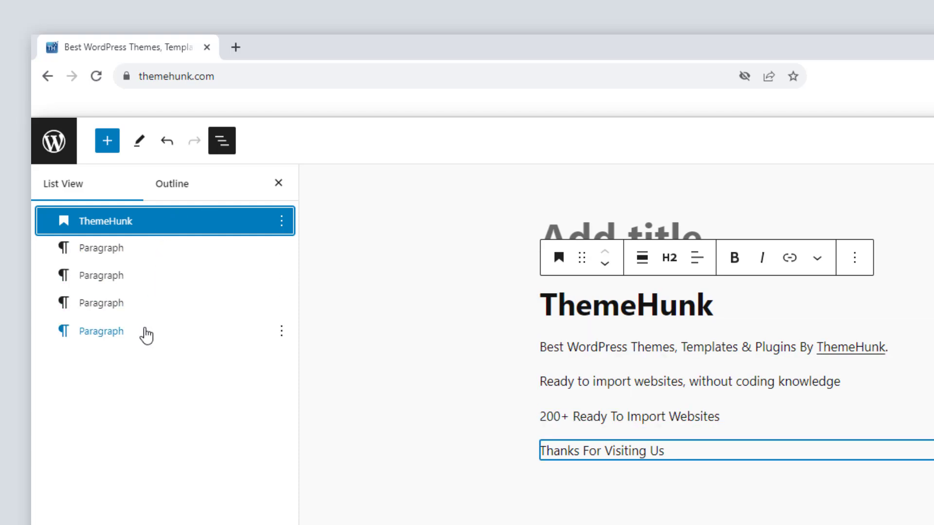
shift+click(146, 335)
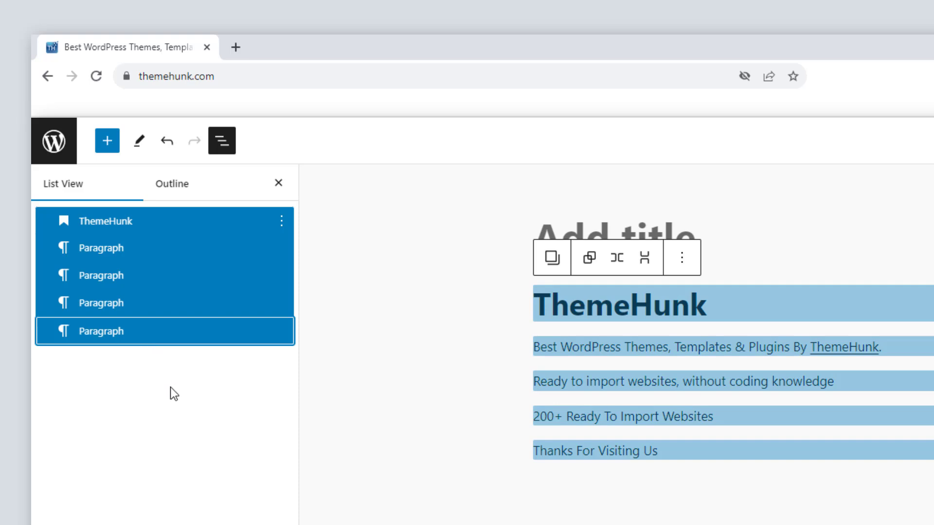
key(Escape)
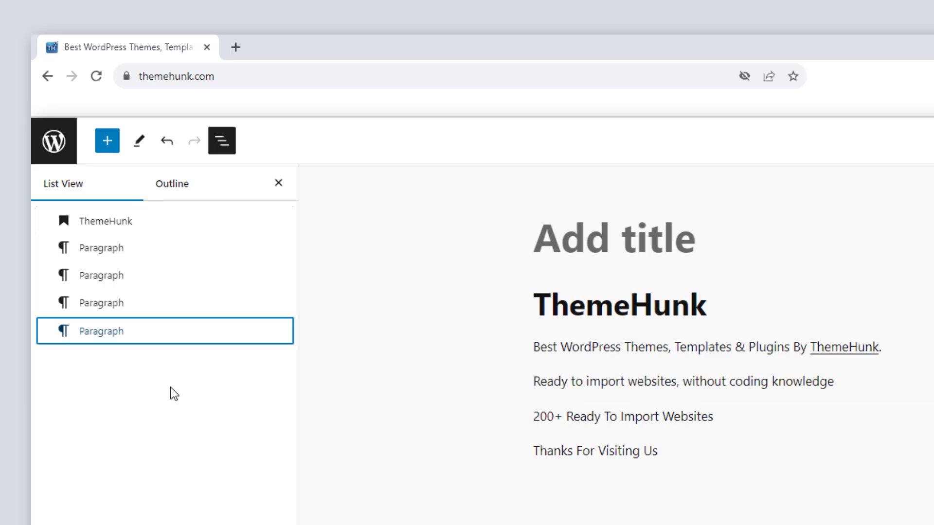
key(shift+Up)
key(shift+Up)
key(shift+Up)
key(shift+Up)
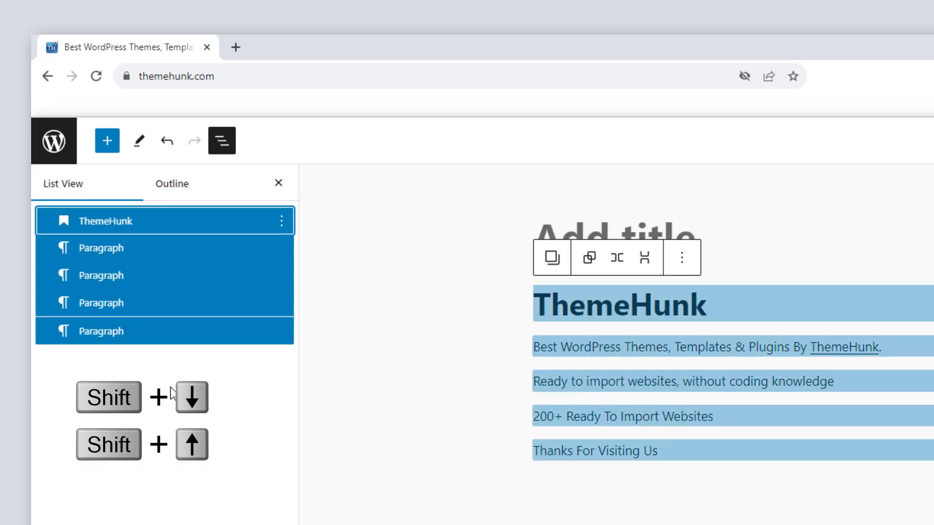
key(Escape)
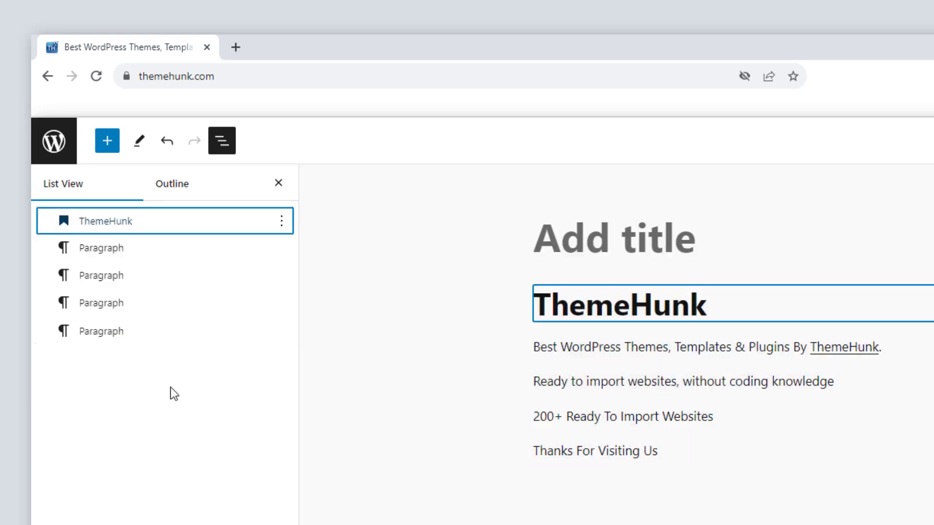
key(shift+Down)
key(shift+Down)
key(Escape)
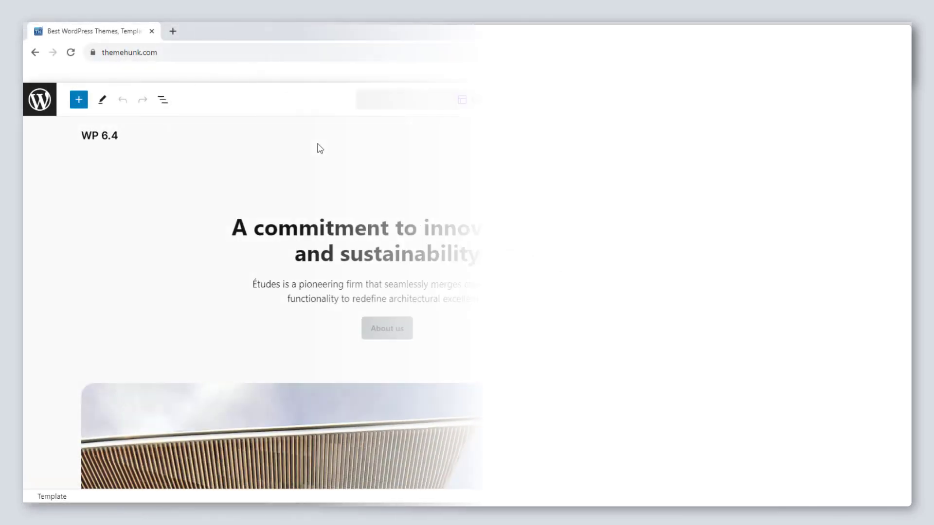
- Rename the Blog Home template's Group block to 'My First Section' from List View
click(162, 104)
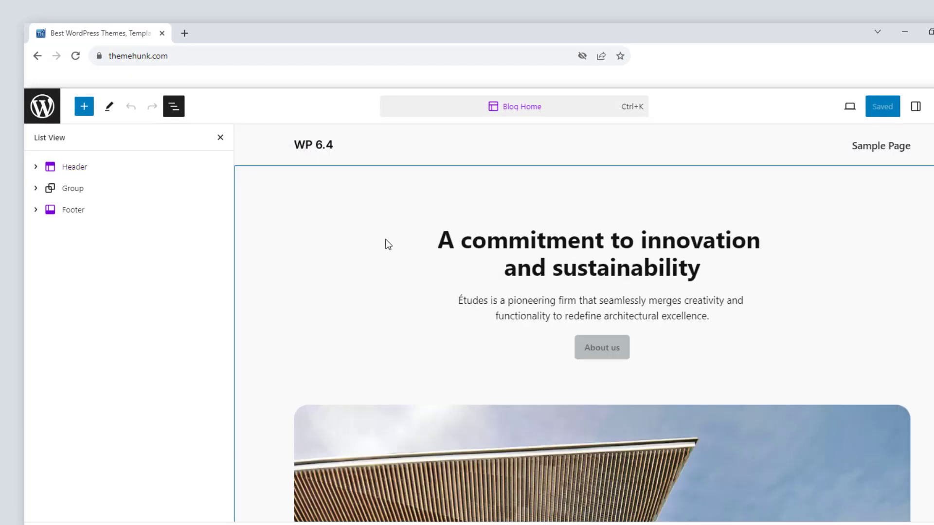
click(173, 194)
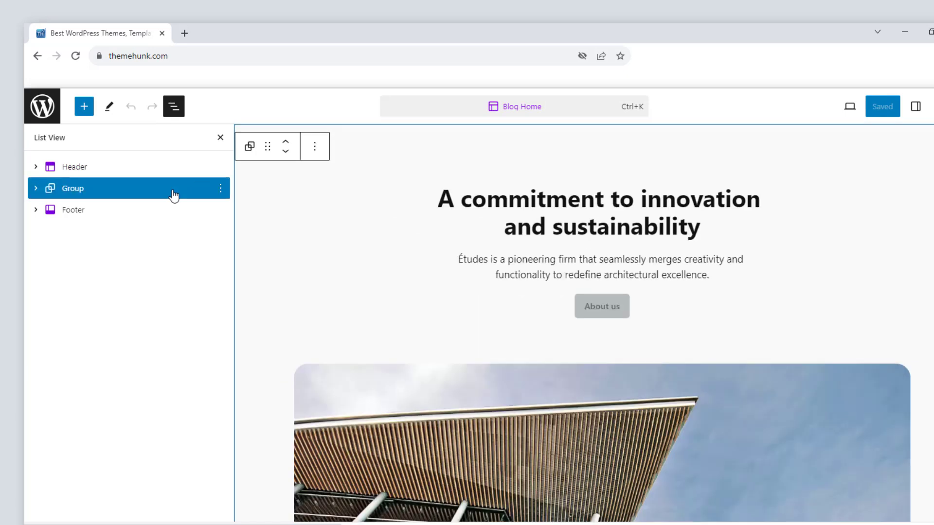
click(313, 146)
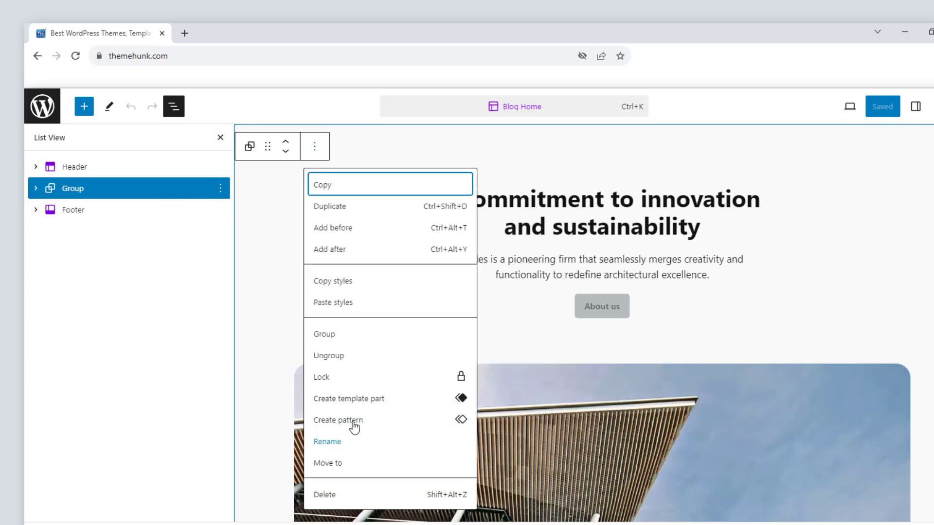
click(311, 149)
click(221, 191)
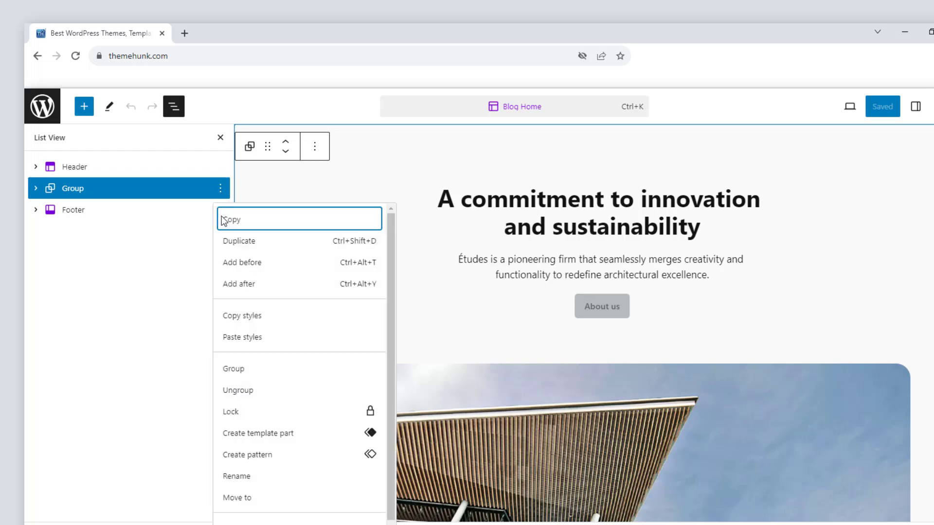
click(265, 481)
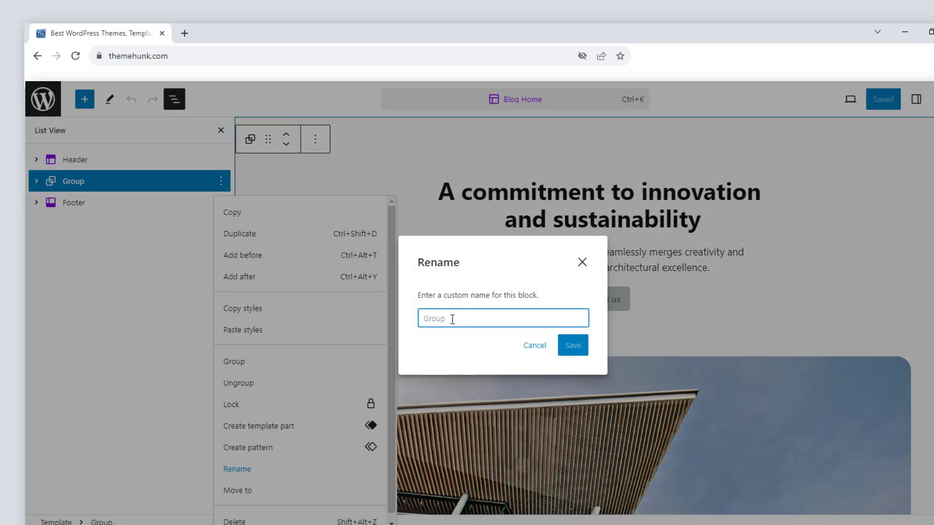
text(My First Section)
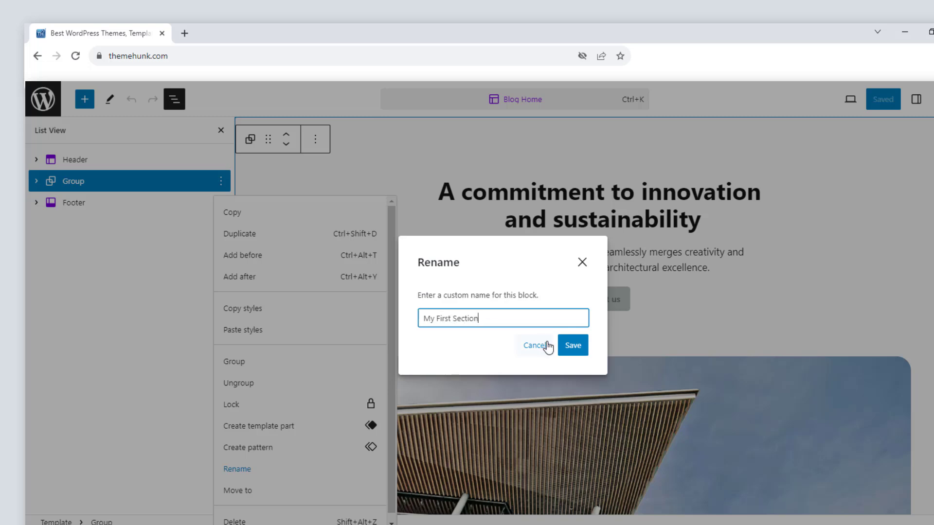
click(564, 346)
click(242, 192)
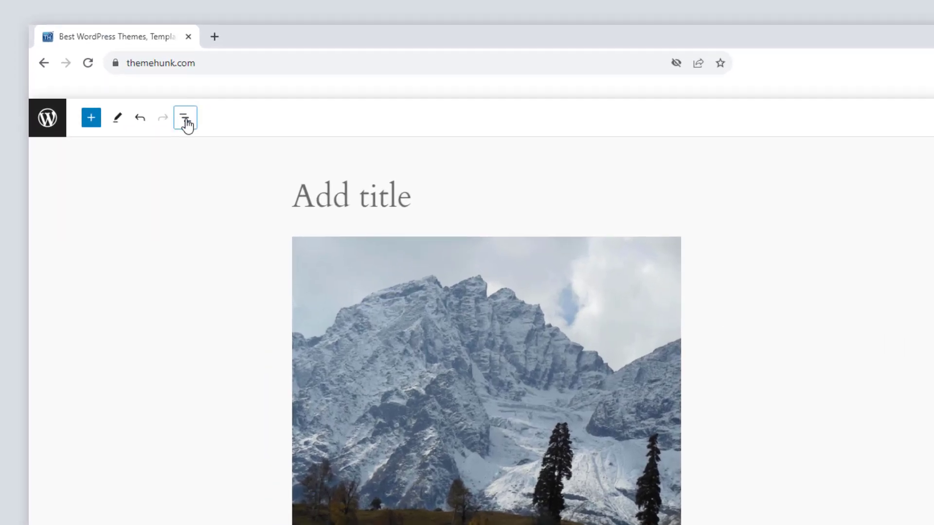
- Show the List View outline of the post's three image blocks
click(150, 92)
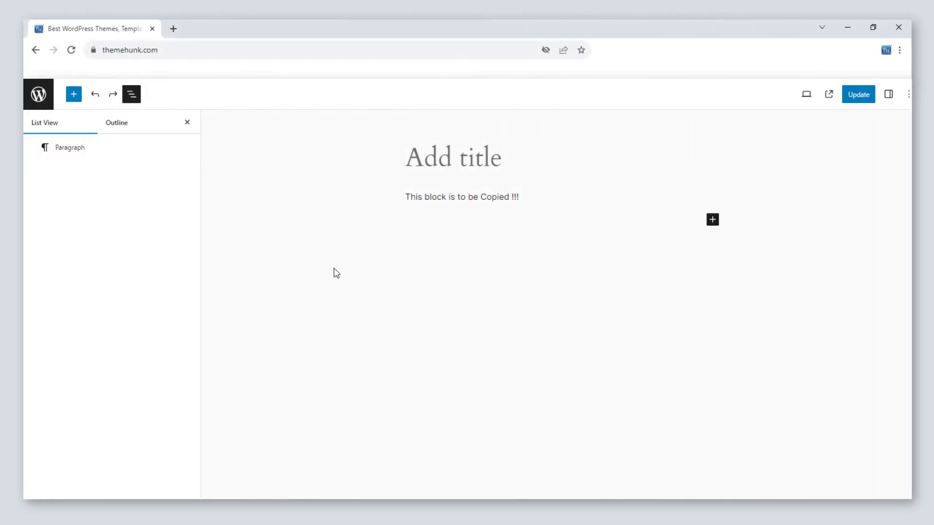
- Duplicate the 'This block is to be Copied !!!' paragraph twice with Ctrl+Shift+D
click(101, 152)
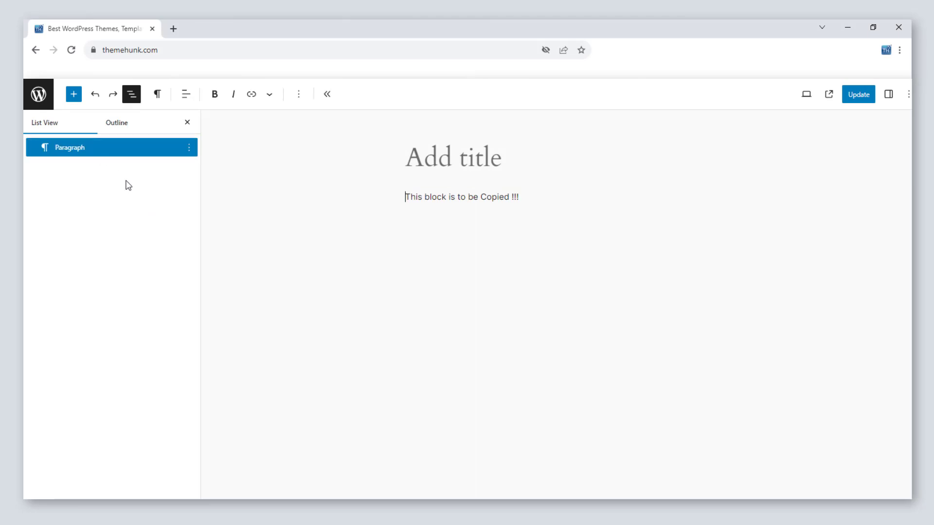
key(ctrl+shift+d)
key(ctrl+shift+d)
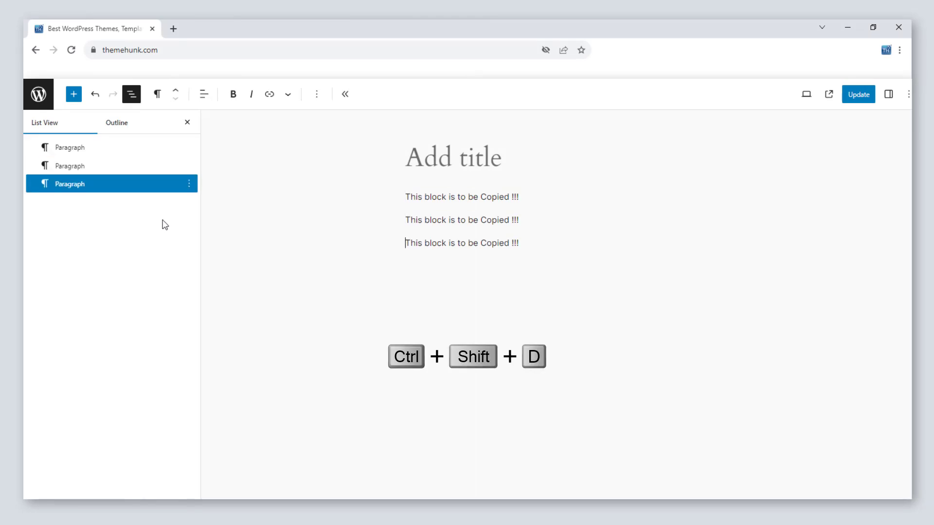
key(ctrl+shift+d)
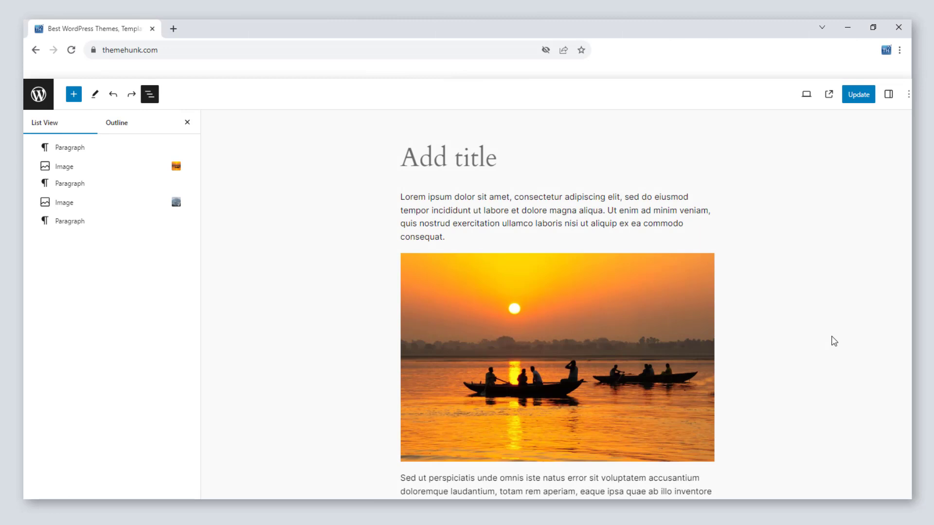
- Move the sunset image below the second paragraph using the Move to command
click(671, 335)
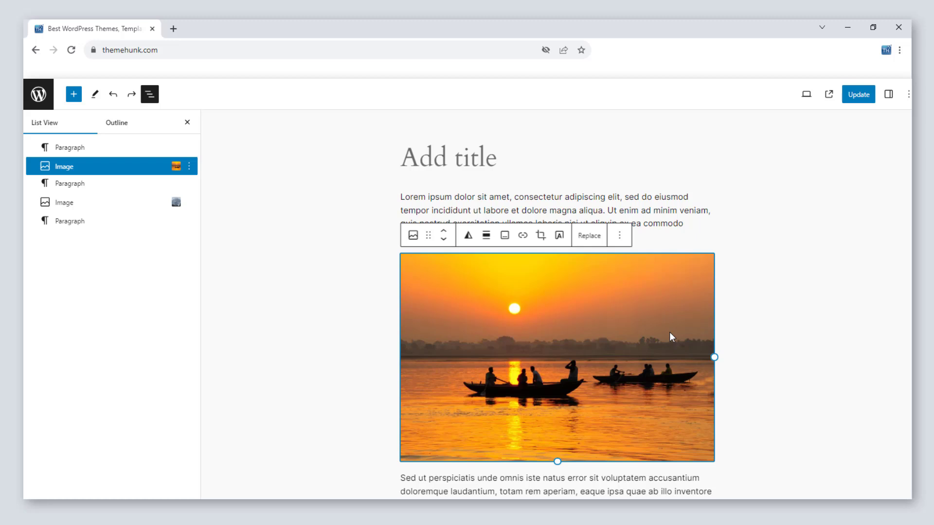
key(ctrl+k)
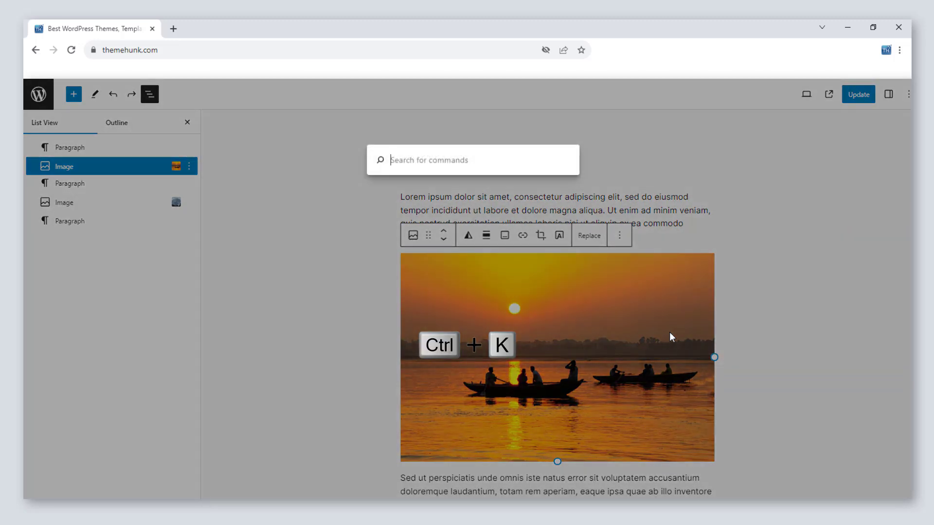
text(move)
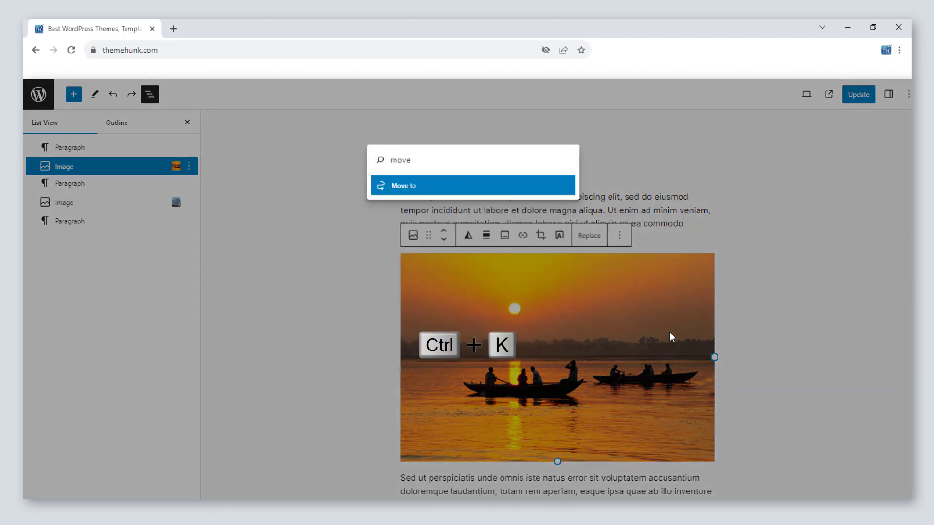
key(Return)
key(Down)
key(Down)
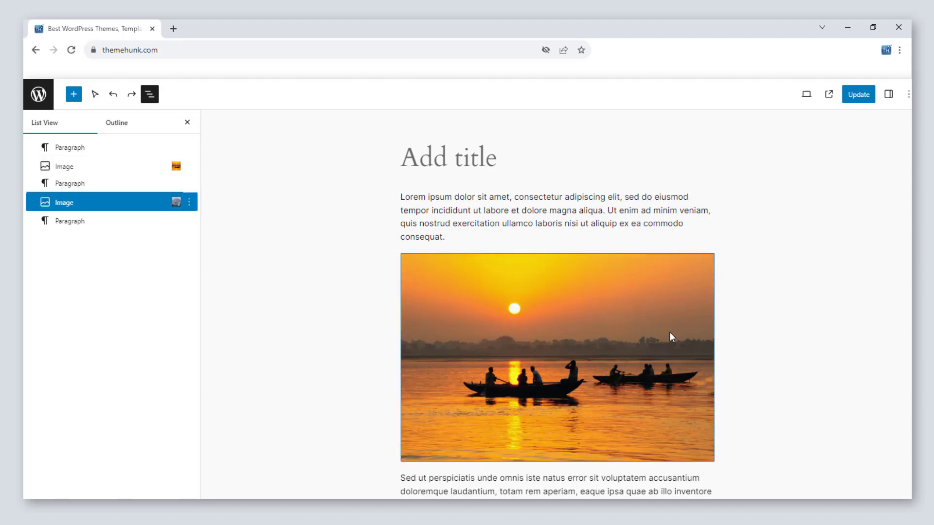
key(Return)
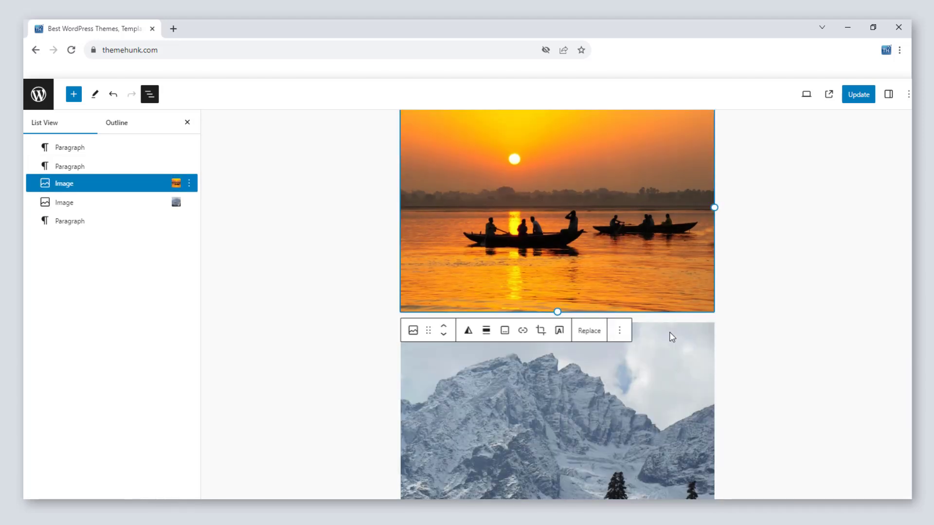
click(851, 299)
- Select both images and transform them into a Gallery block
scroll(787, 309, up, 3)
scroll(783, 328, down, 3)
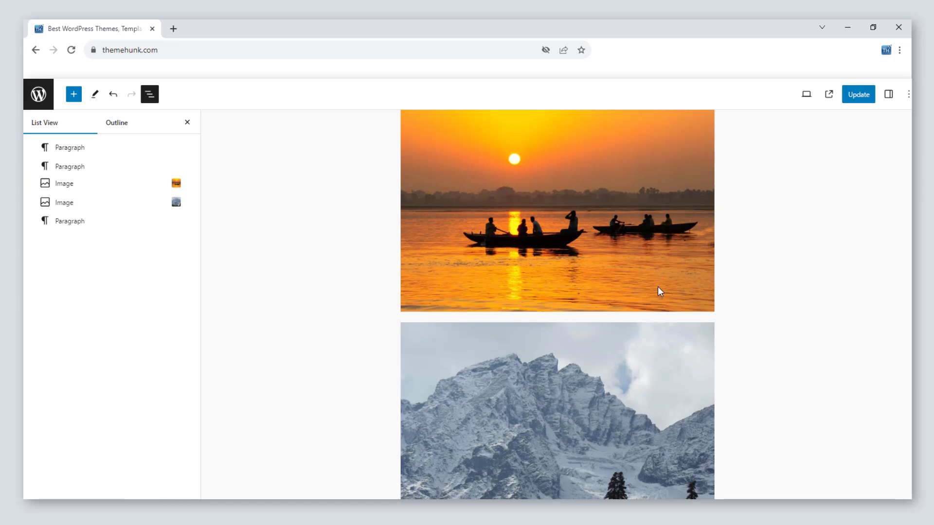
drag(659, 286, 676, 377)
key(ctrl+k)
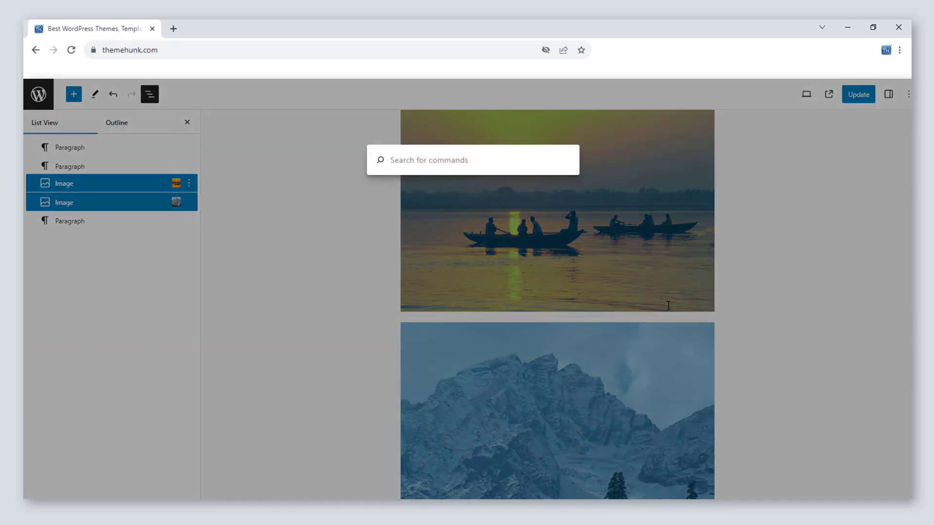
text(transform)
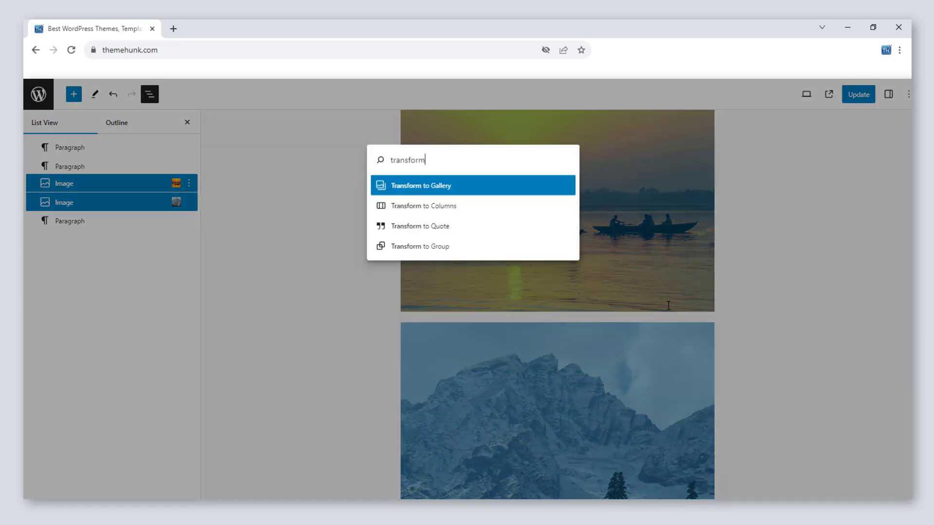
key(Return)
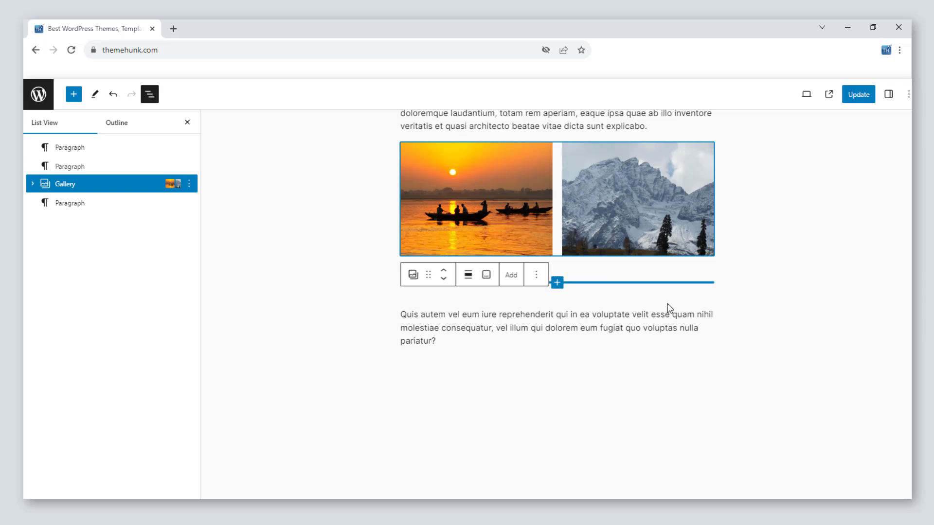
- Delete the gallery block through the command palette, leaving three paragraphs
key(ctrl+k)
text(re)
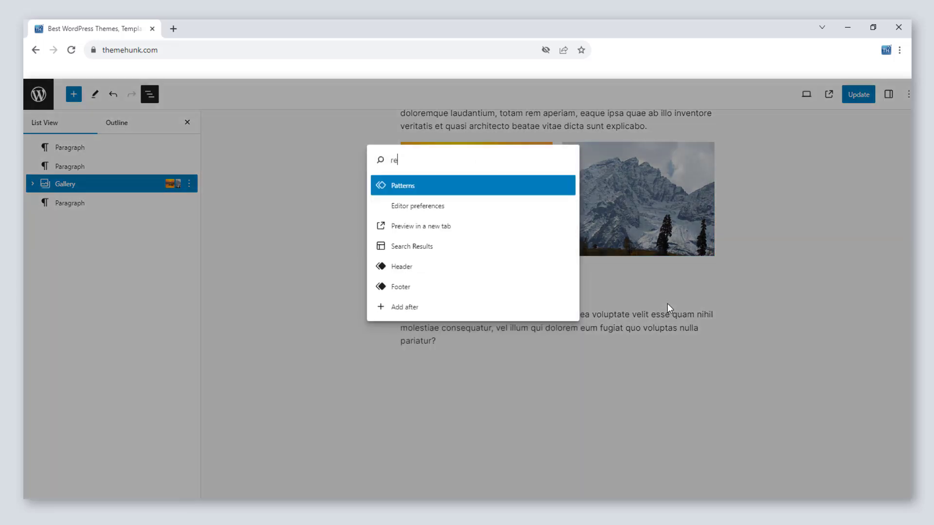
text(mov)
key(BackSpace)
key(BackSpace)
key(BackSpace)
key(BackSpace)
key(BackSpace)
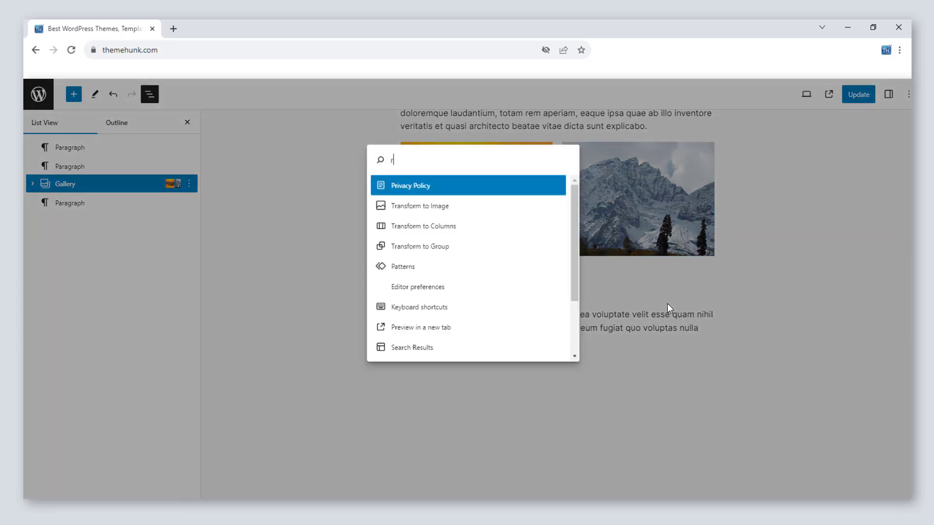
text(dele)
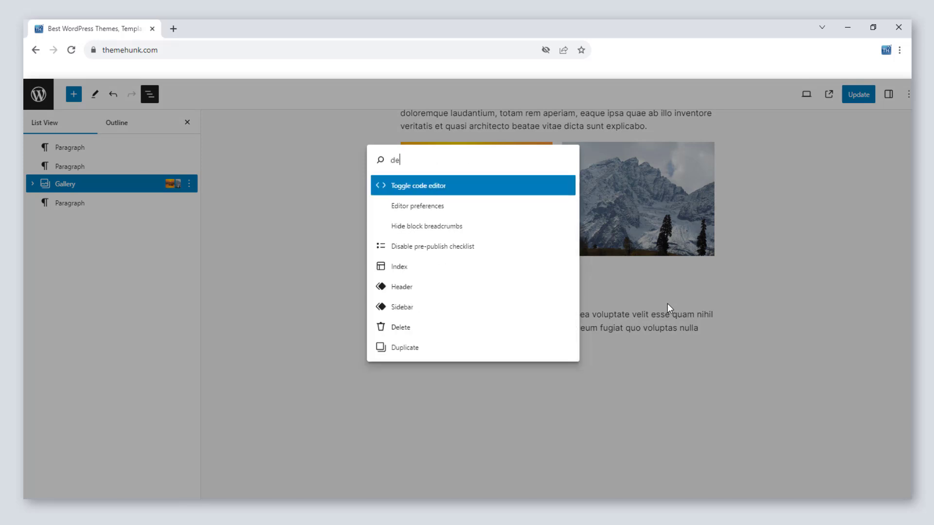
key(Return)
click(795, 281)
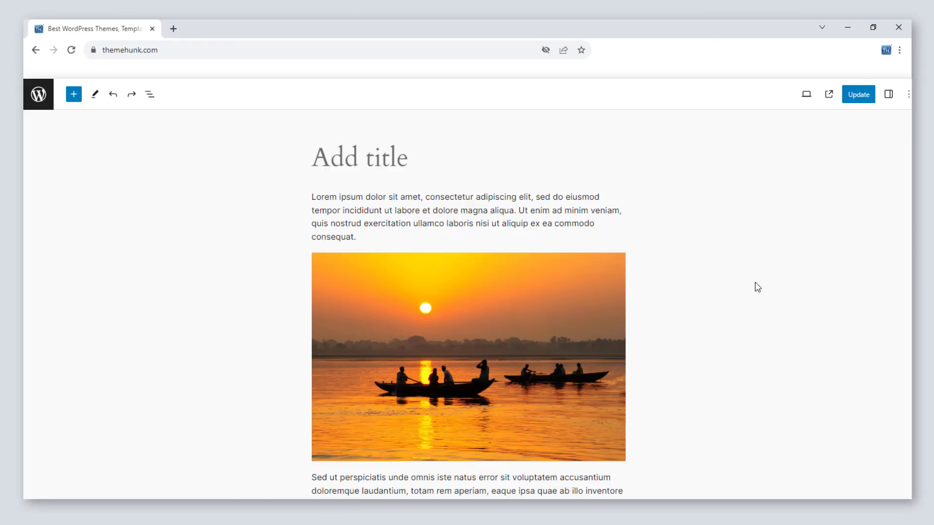
- Copy the sunset image block with Ctrl+C and dismiss the three copied-to-clipboard notices
click(619, 308)
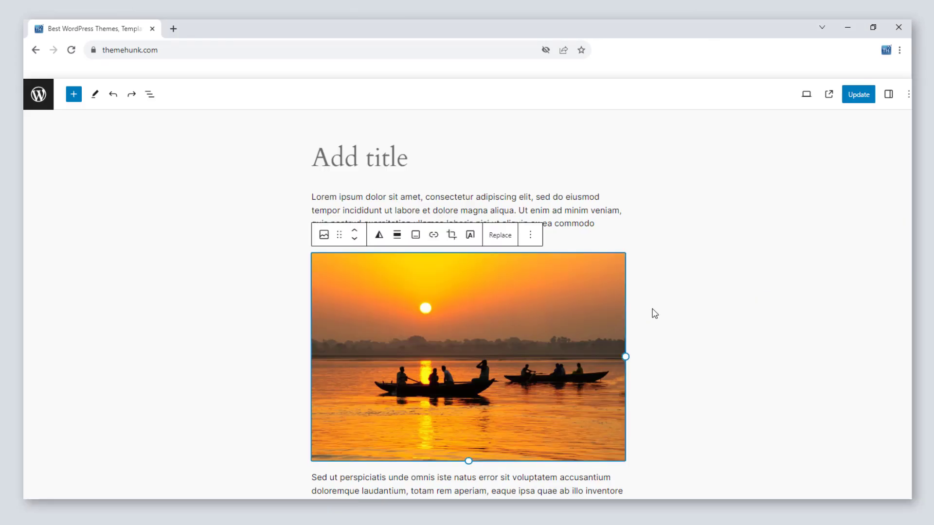
key(ctrl+c)
key(ctrl+c)
key(ctrl+c)
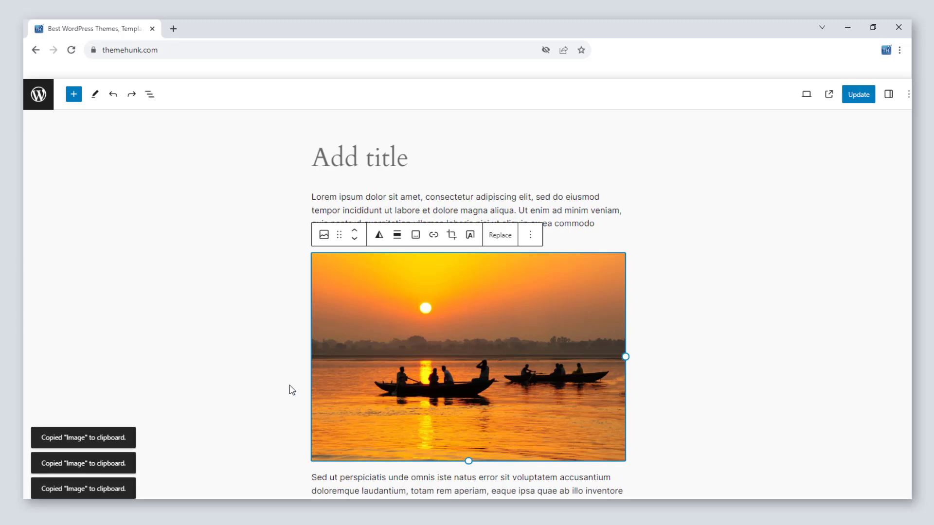
click(97, 487)
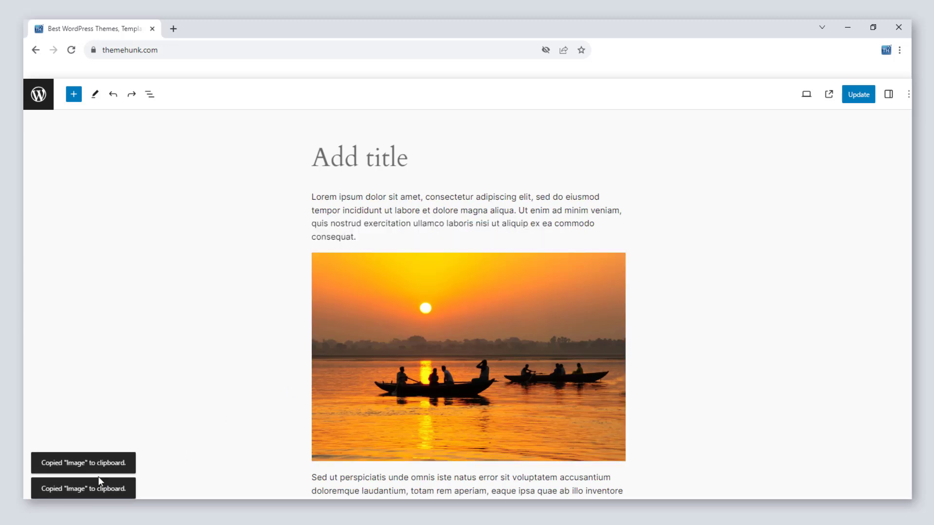
click(102, 474)
click(100, 487)
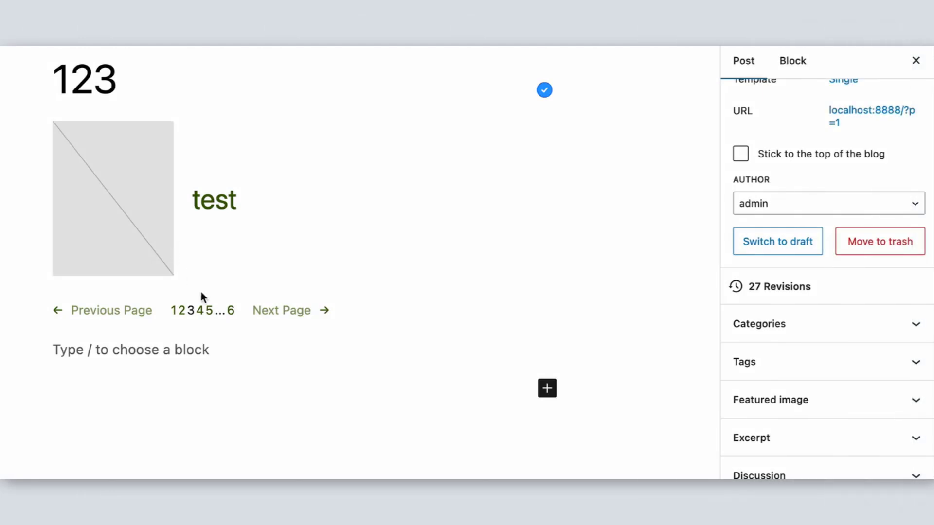
- In the Pagination block, step the neighbouring page count down to 0, then up to 6
click(208, 303)
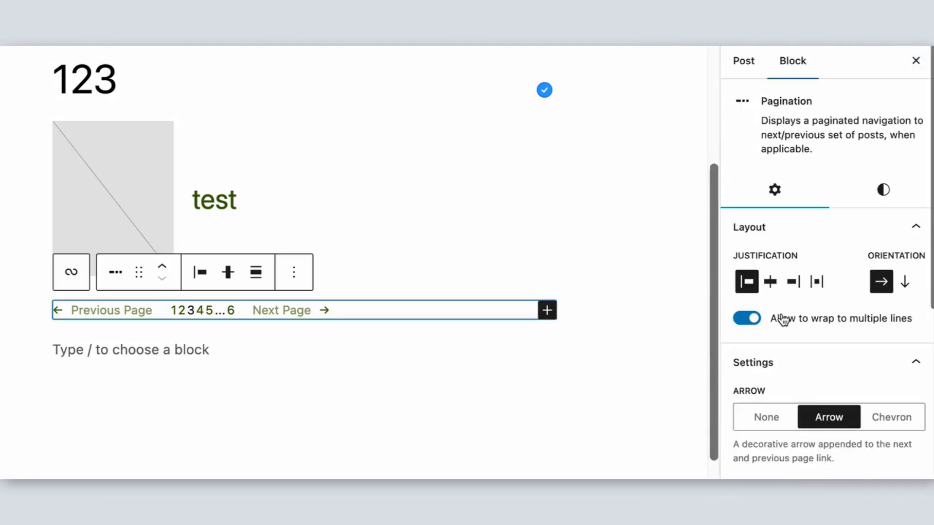
scroll(781, 316, down, 4)
scroll(781, 313, down, 1)
click(912, 365)
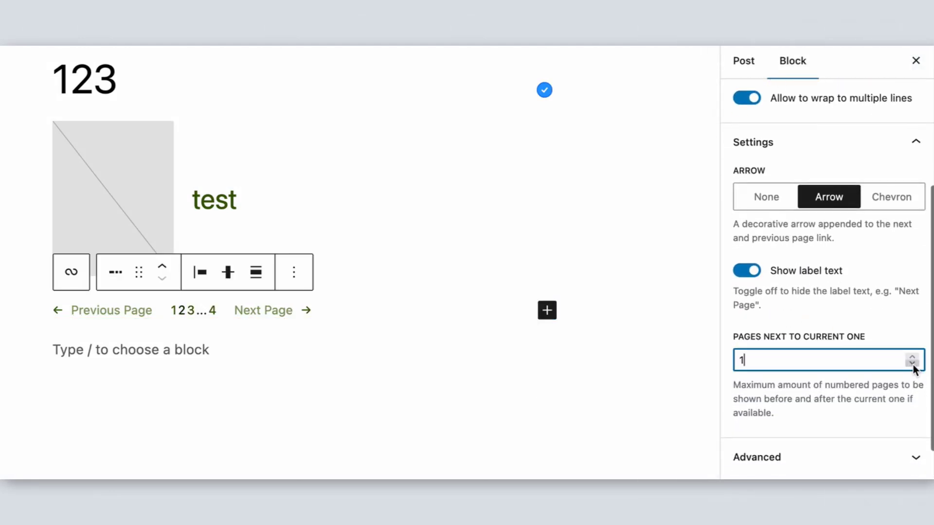
click(912, 365)
click(912, 356)
click(912, 356)
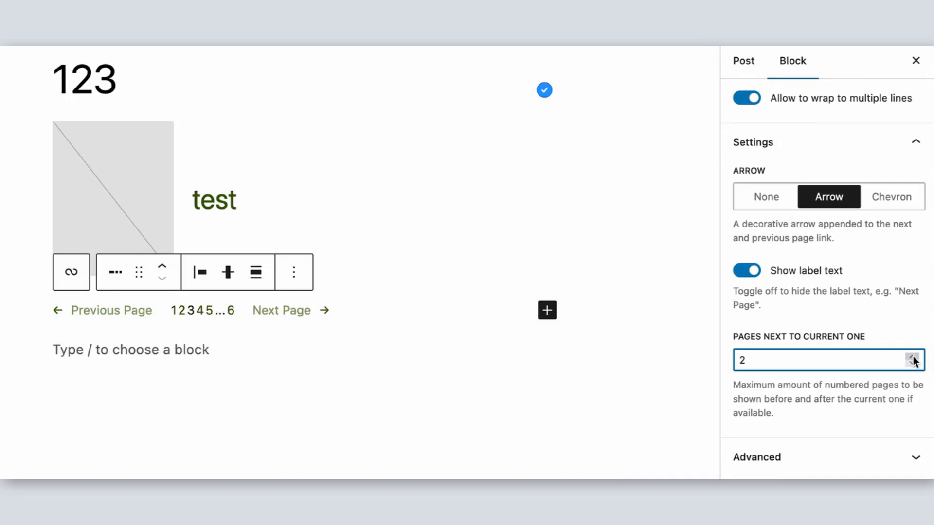
click(912, 358)
click(912, 358)
click(912, 358)
click(912, 357)
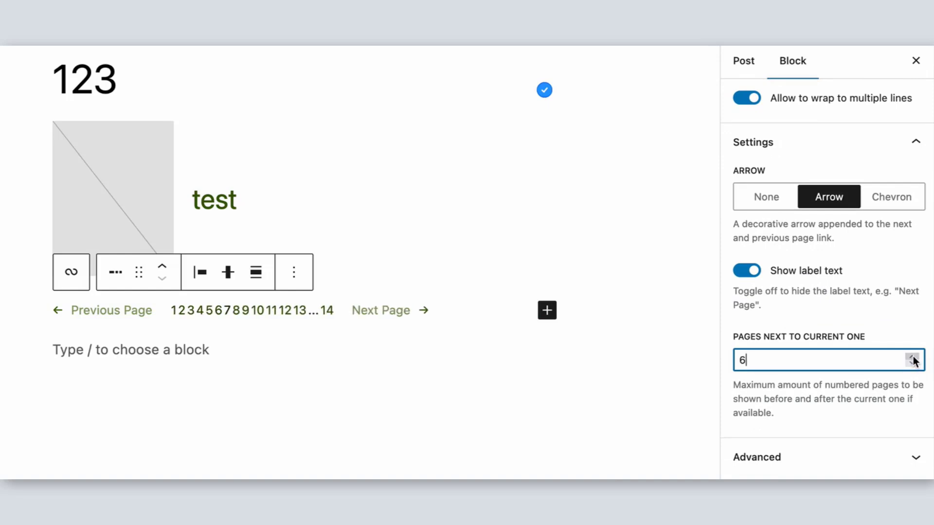
- Lower the neighbouring page count from 6 back to 2
click(913, 364)
click(912, 365)
click(912, 364)
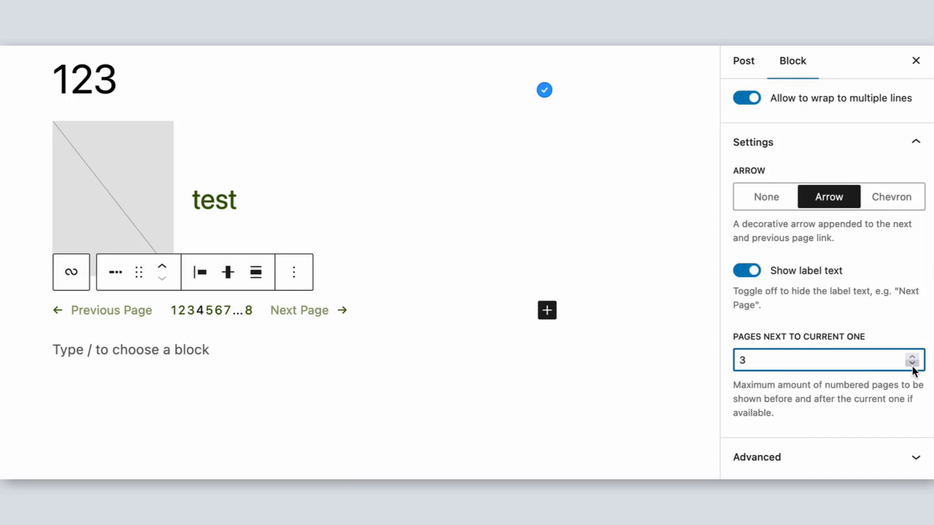
click(913, 364)
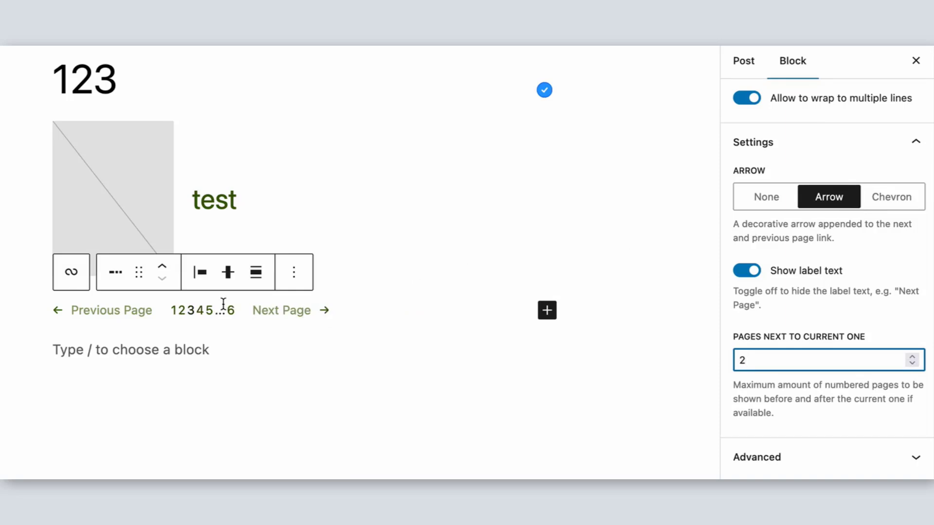
- Delete the Page Numbers block from the pagination and reselect Pagination to check its settings
click(242, 316)
click(239, 310)
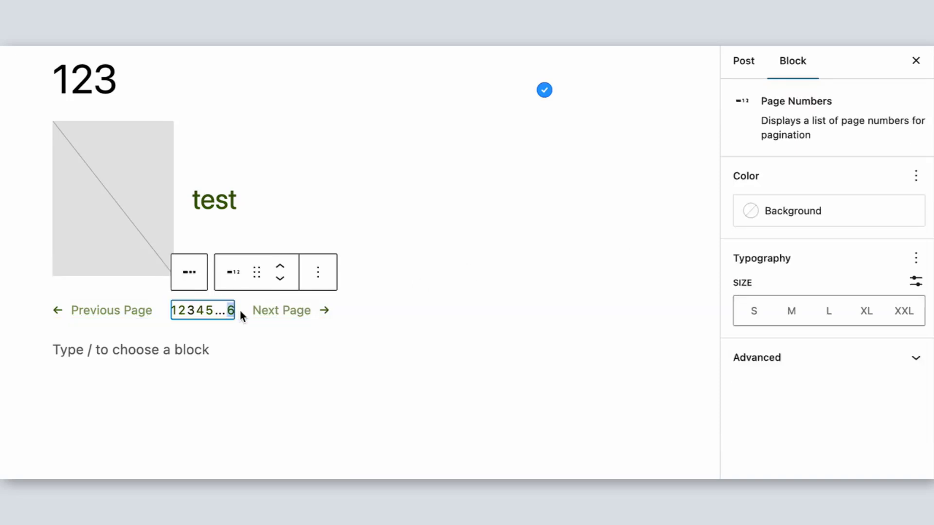
key(BackSpace)
click(337, 273)
click(298, 315)
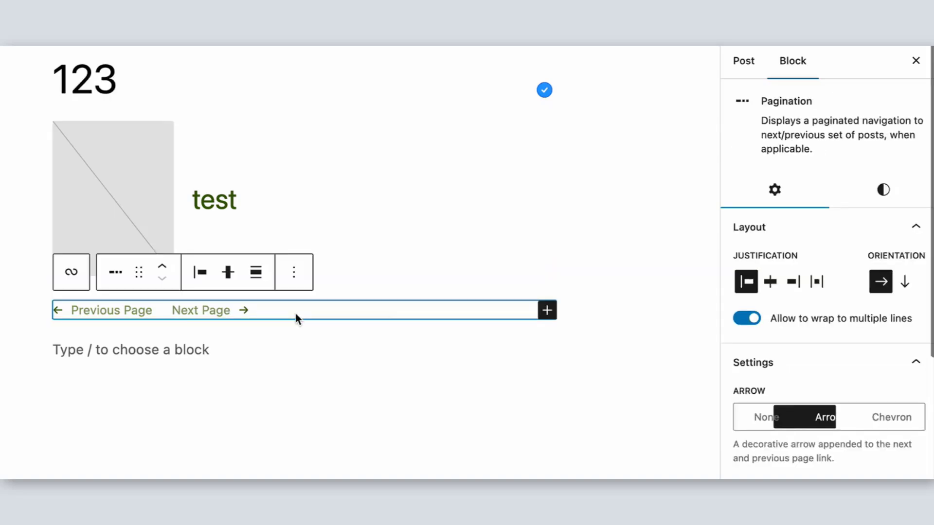
scroll(773, 348, down, 3)
scroll(777, 354, down, 2)
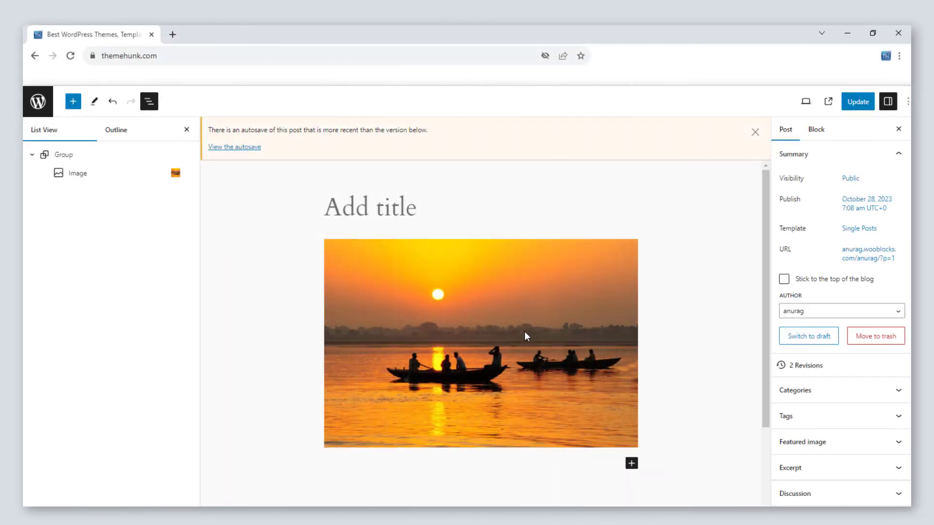
- Turn the sunset image into a Cover with heading 'This is Heading' and a paragraph starting 'And'
click(525, 328)
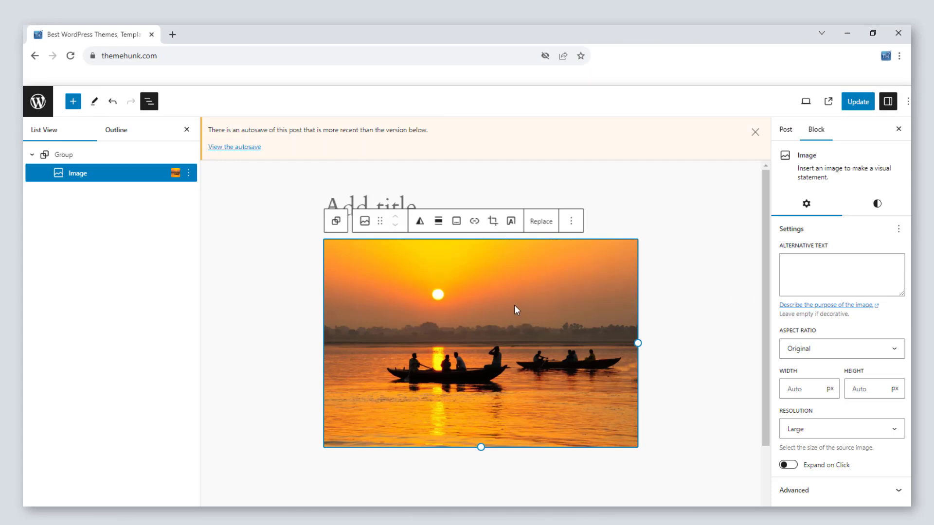
click(510, 221)
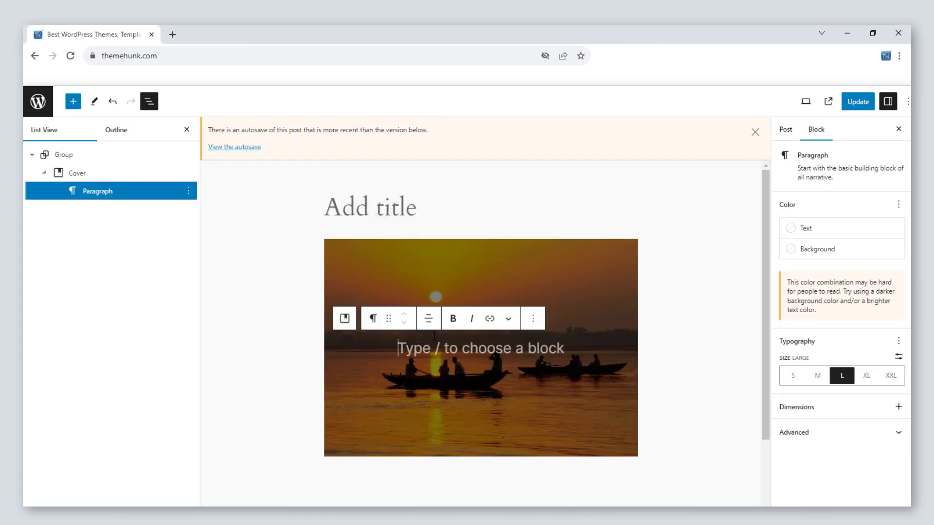
text(/)
key(Down)
key(Return)
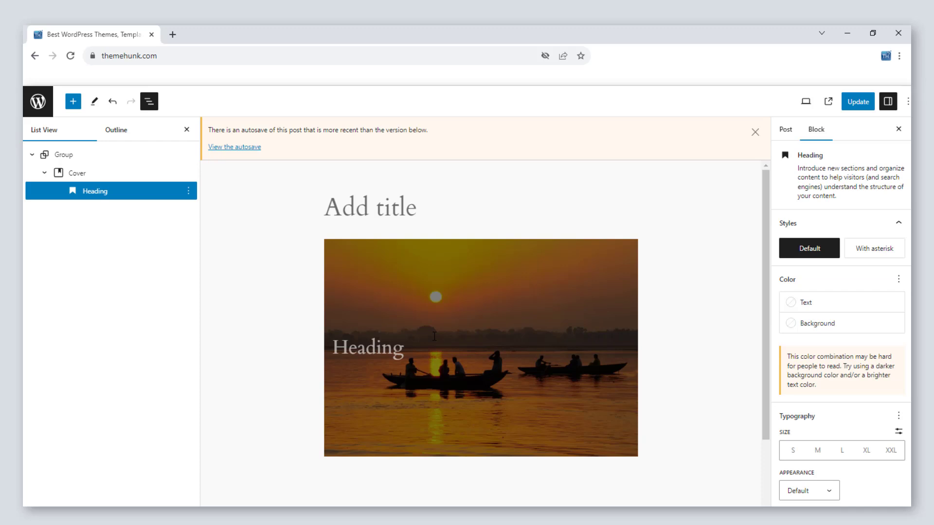
text(This is Heading)
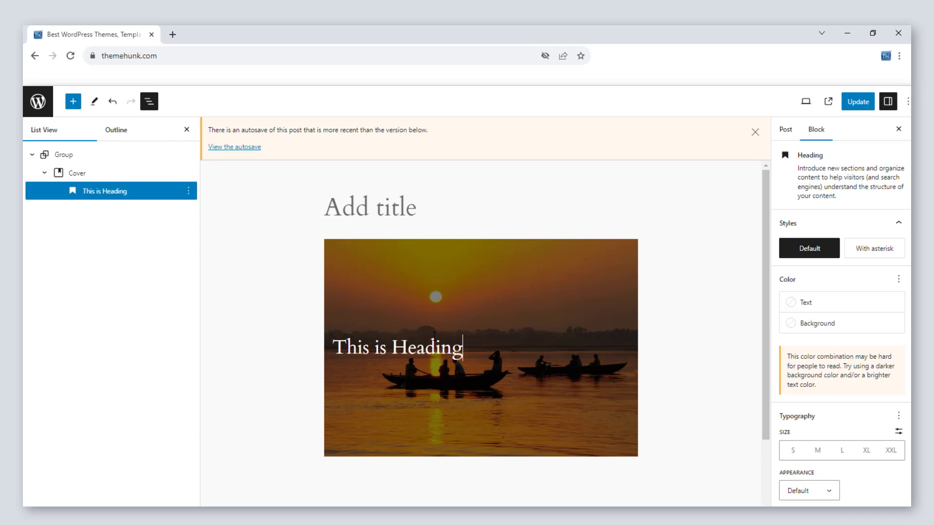
key(Return)
text(And)
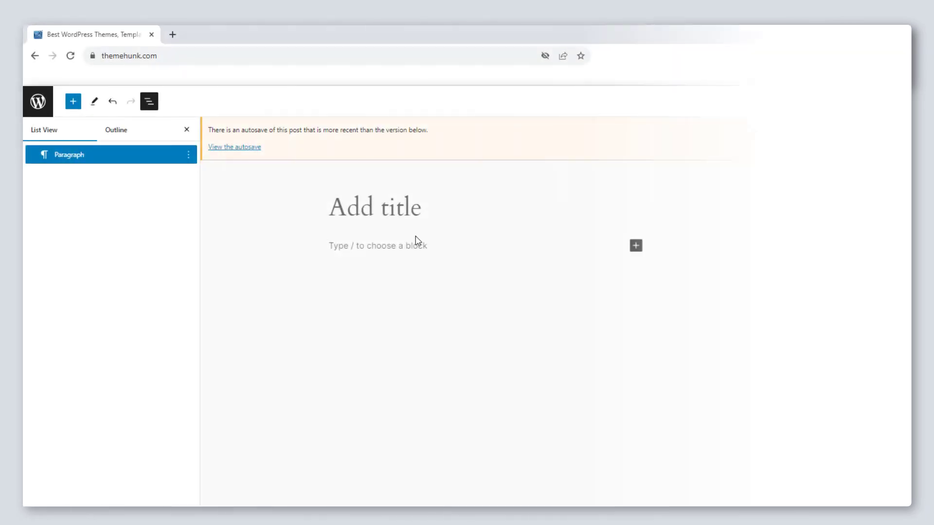
- Convert the paragraph to an Image block with a 4:3 aspect ratio, width 350, height 350
text(image)
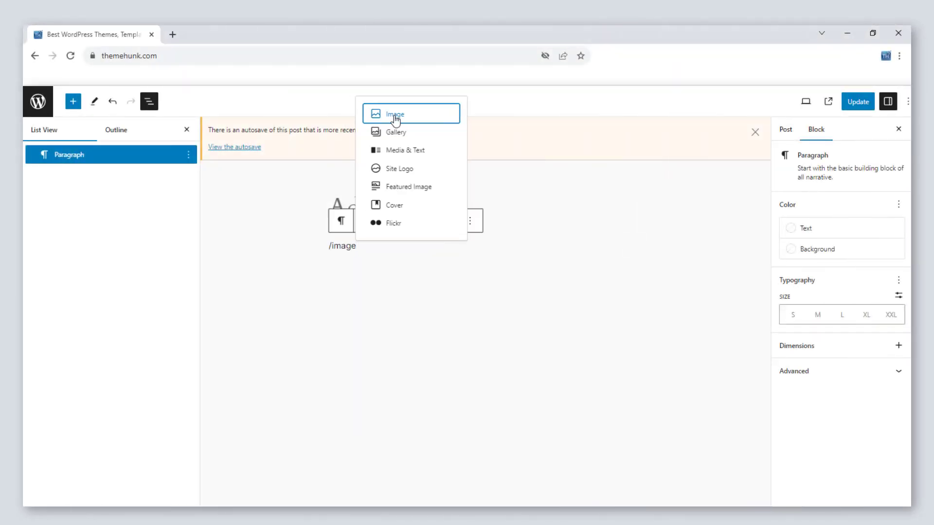
key(Return)
click(817, 269)
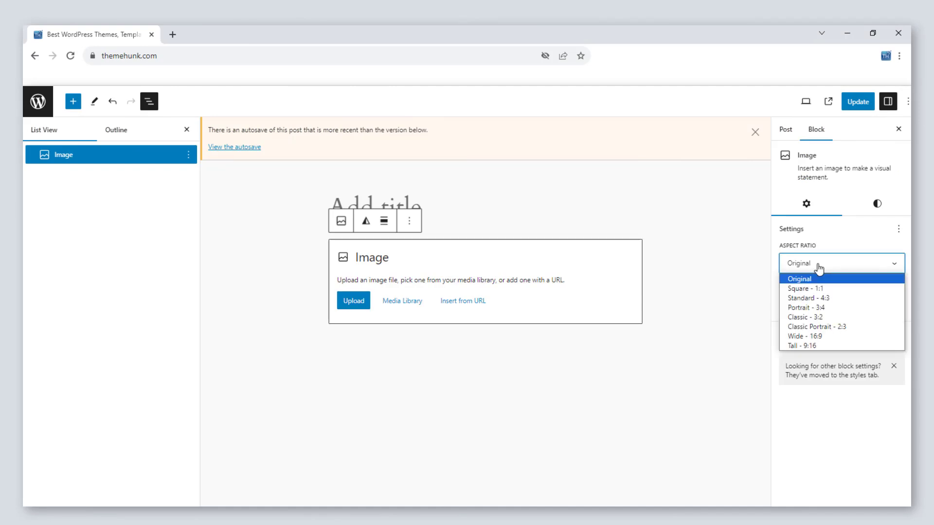
click(825, 298)
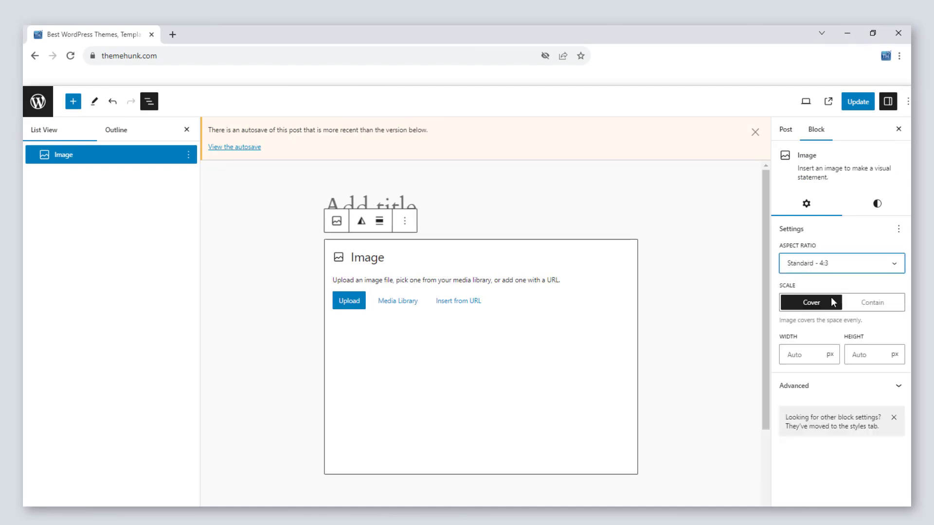
click(811, 360)
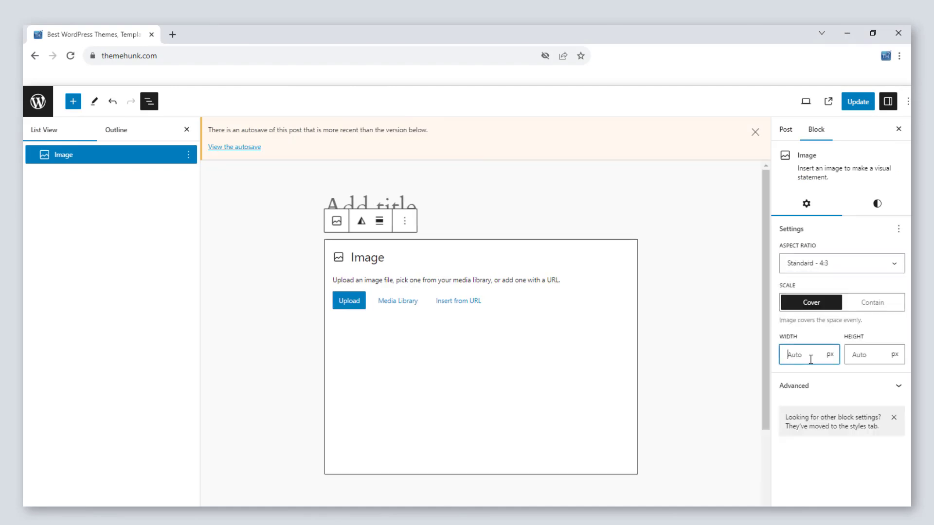
text(350)
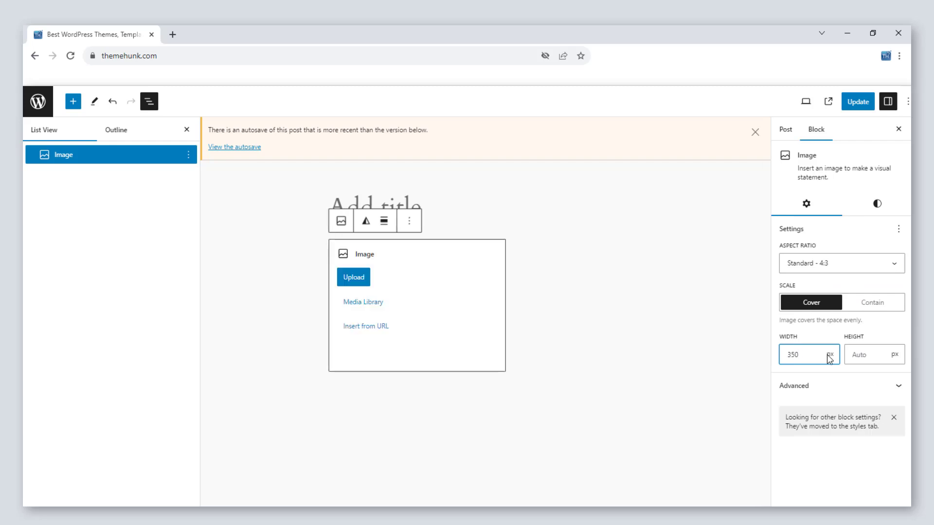
click(873, 358)
text(350)
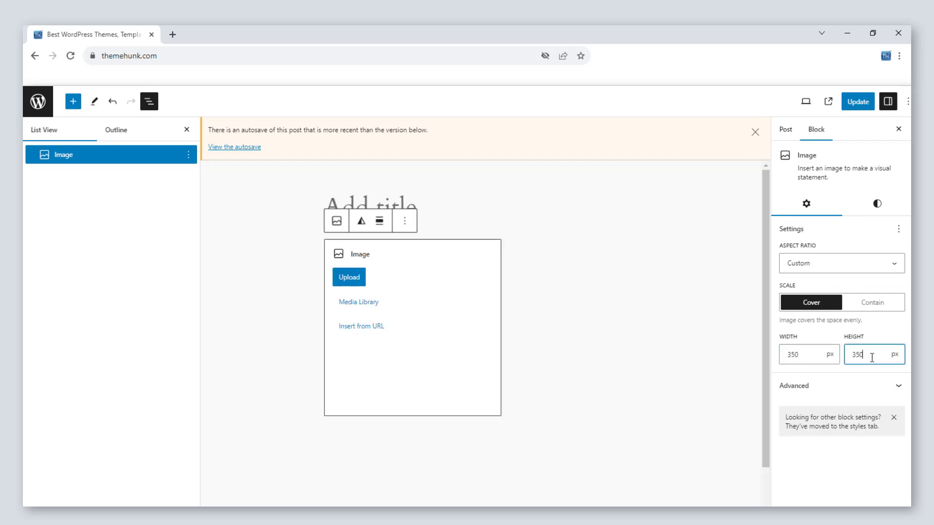
- Insert the hills photo from the Media Library into the image block
click(370, 303)
click(239, 220)
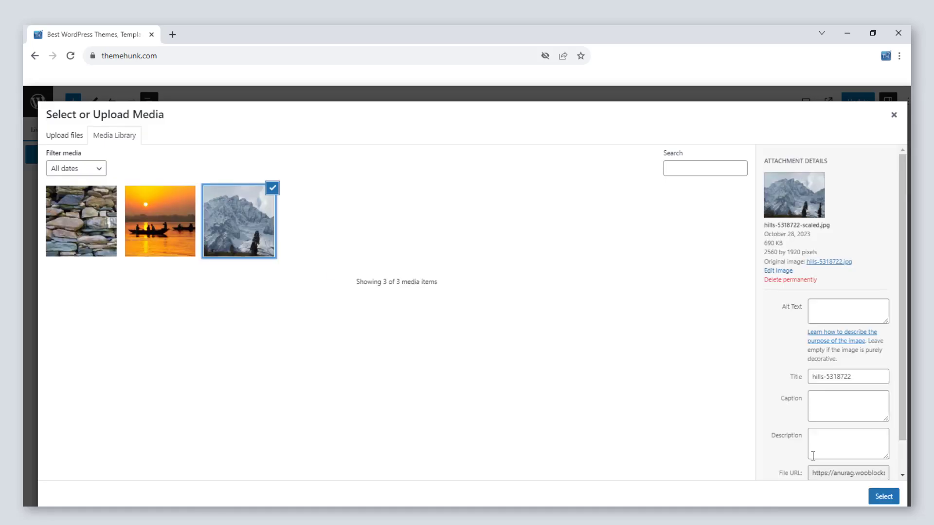
click(881, 495)
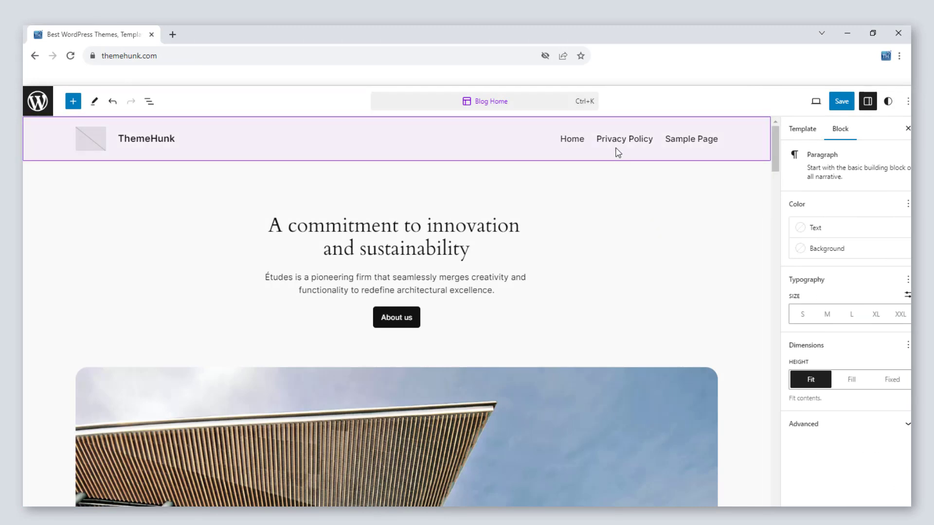
- Make the Privacy Policy link in the header navigation bold
click(609, 142)
click(616, 141)
double_click(616, 141)
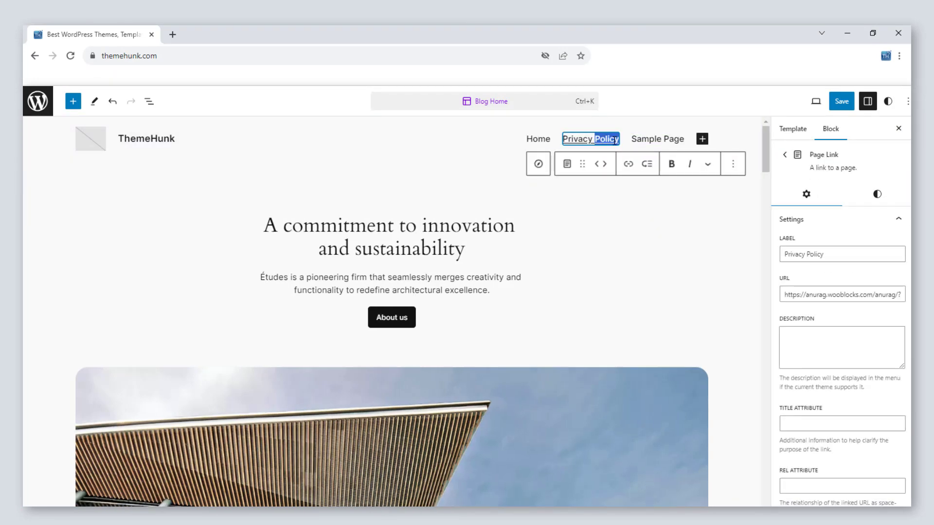
click(671, 164)
- Make the Sample Page link in the header navigation italic
click(645, 317)
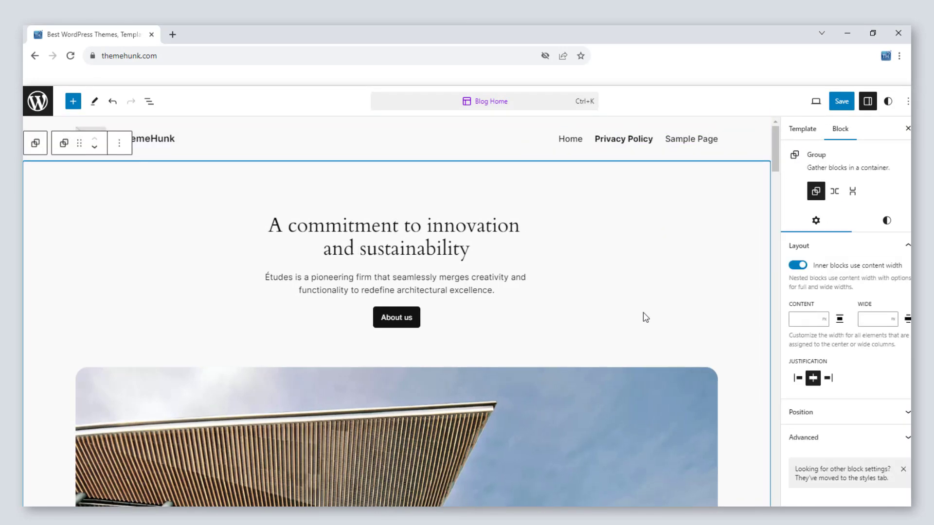
click(689, 145)
click(676, 146)
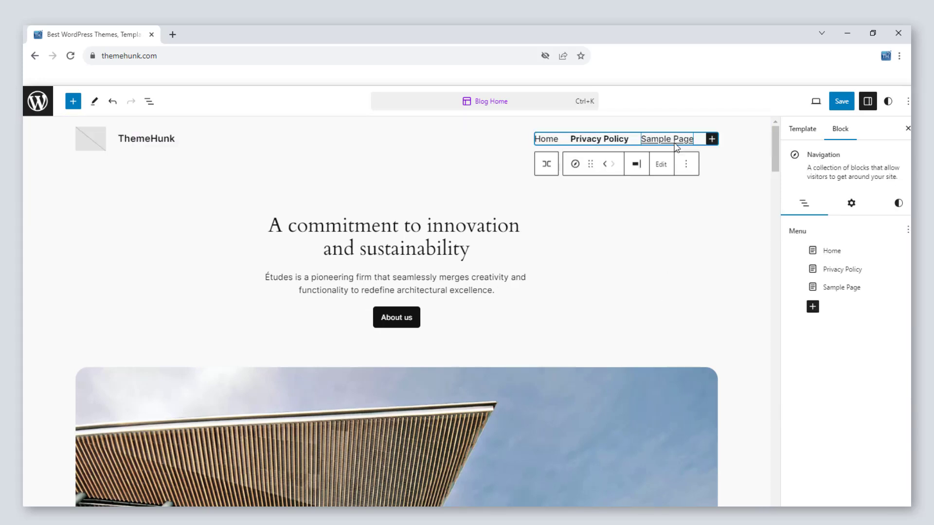
triple_click(659, 142)
click(686, 164)
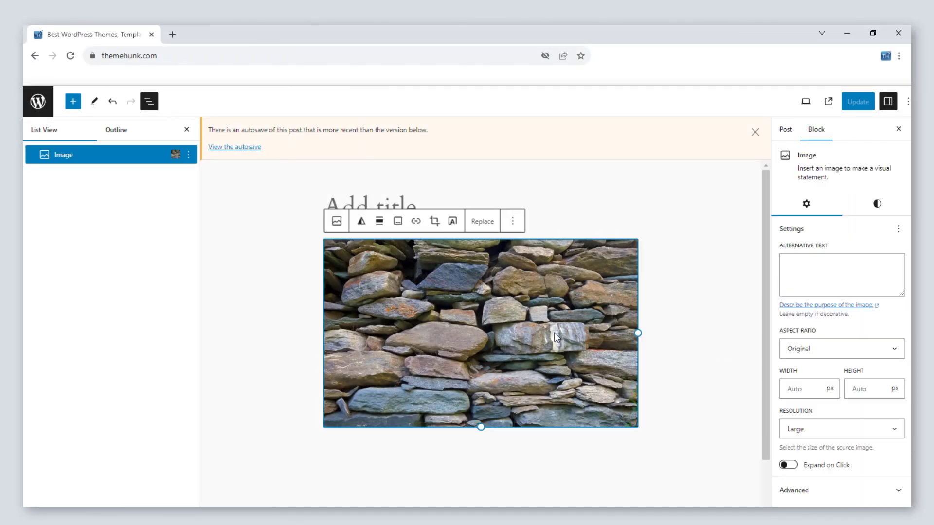
- Enable Expand on Click for the stone-wall image, update the post, and open the image in the lightbox
click(787, 465)
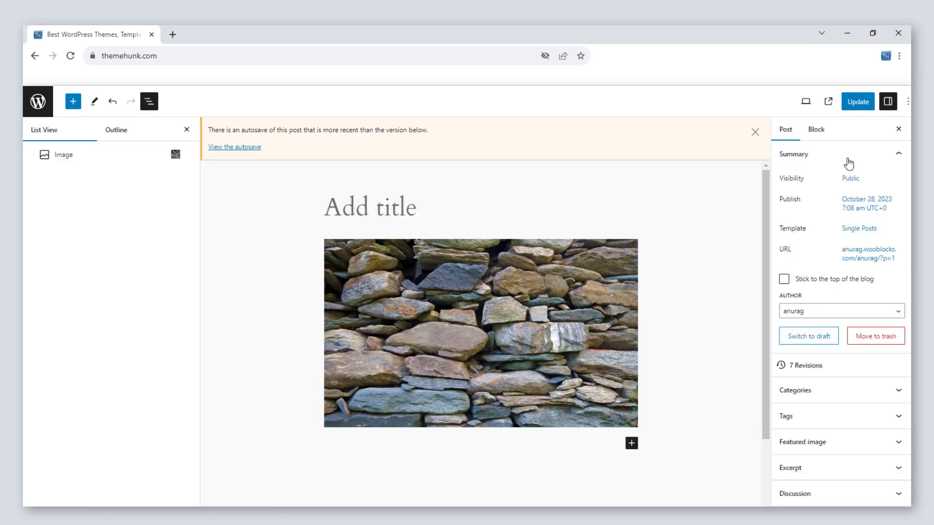
click(858, 101)
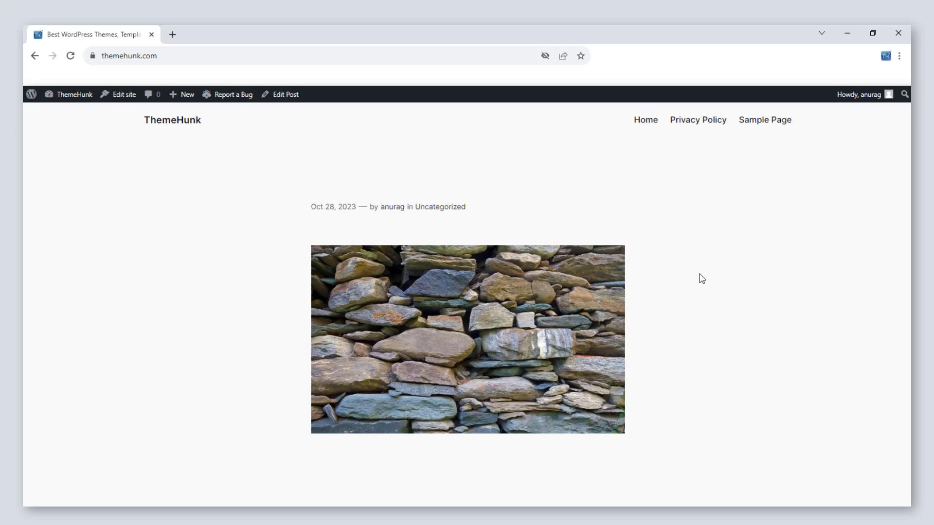
mouse_move(580, 314)
click(471, 329)
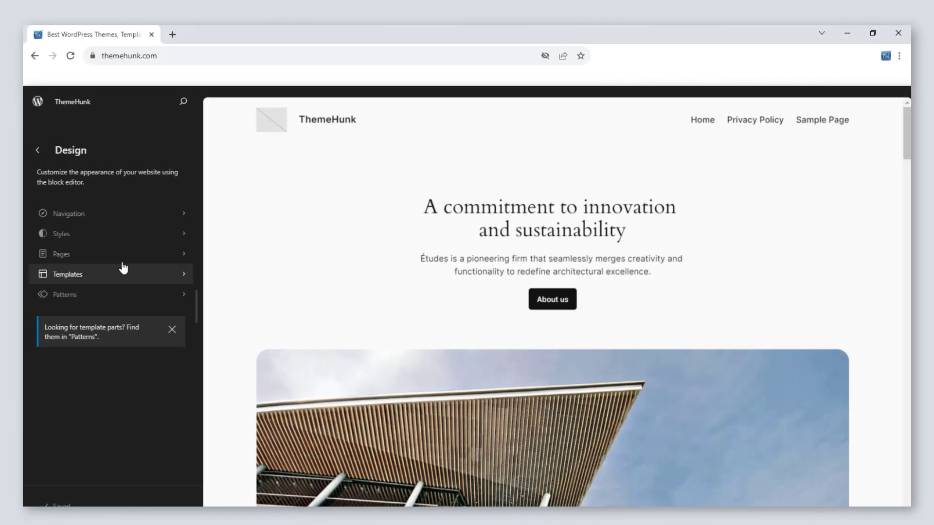
- Duplicate the 'Services call to action with image on left' pattern from the Services category
click(79, 295)
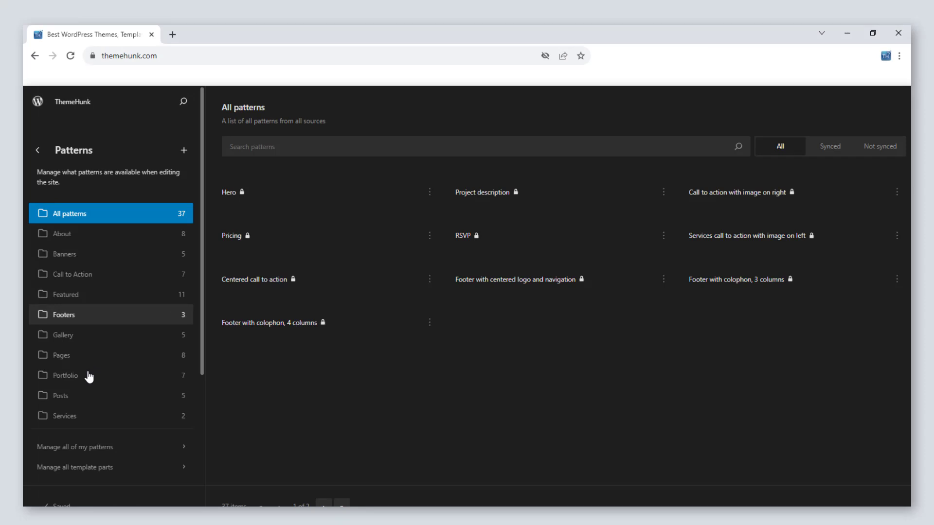
click(117, 417)
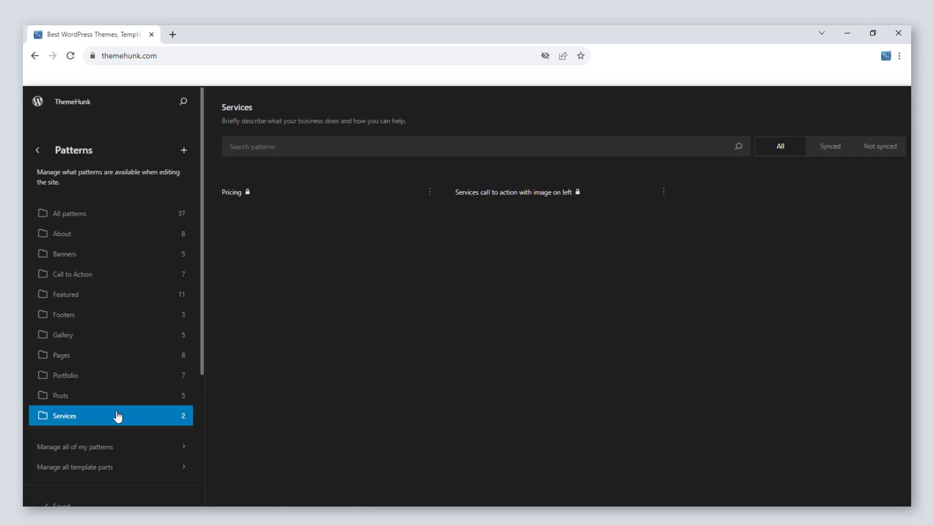
click(664, 302)
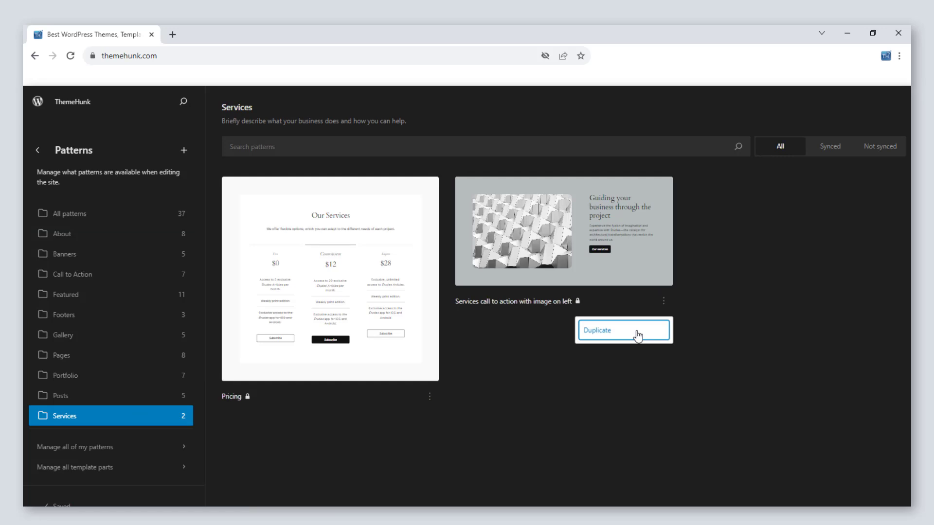
click(638, 336)
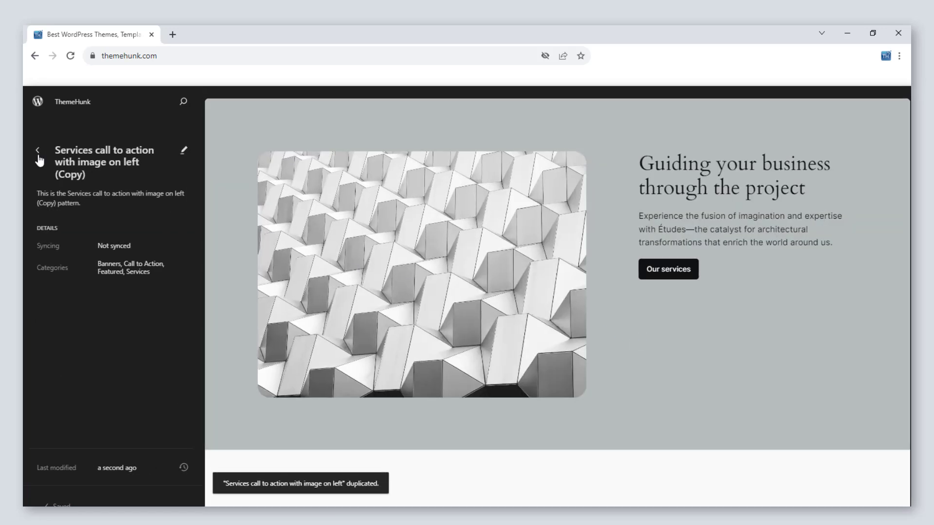
click(39, 155)
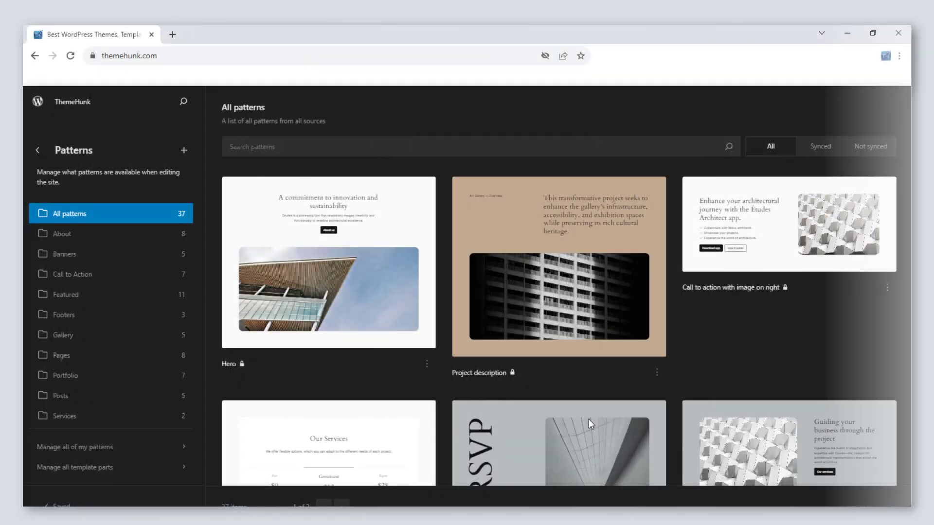
- Import the footer pattern from its JSON file
click(184, 151)
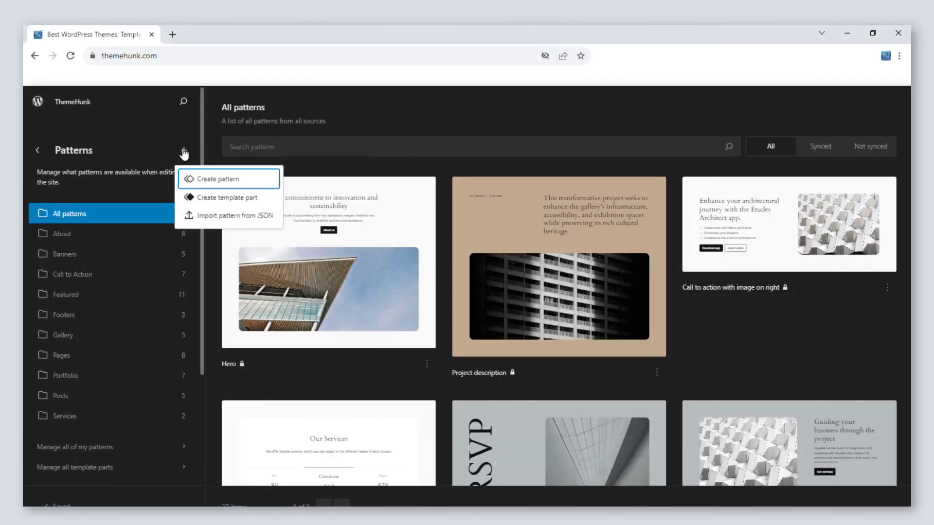
click(214, 217)
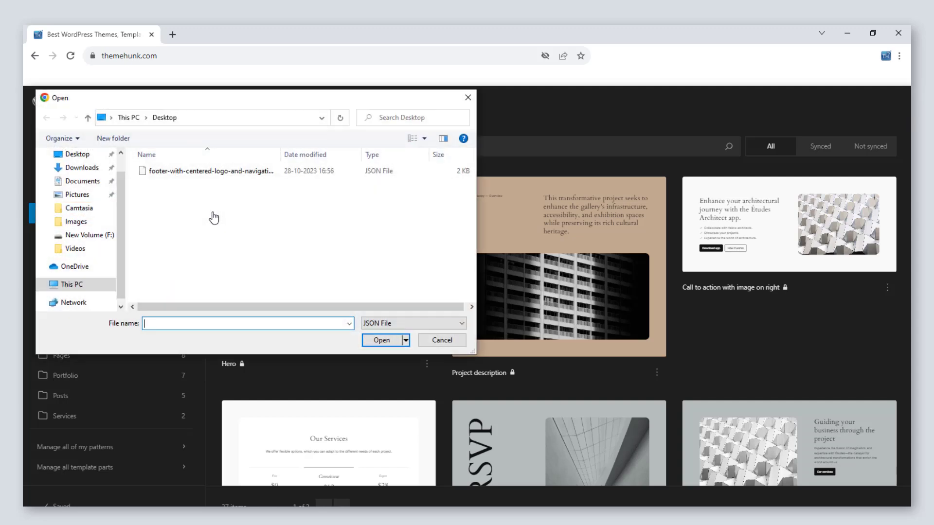
key(Escape)
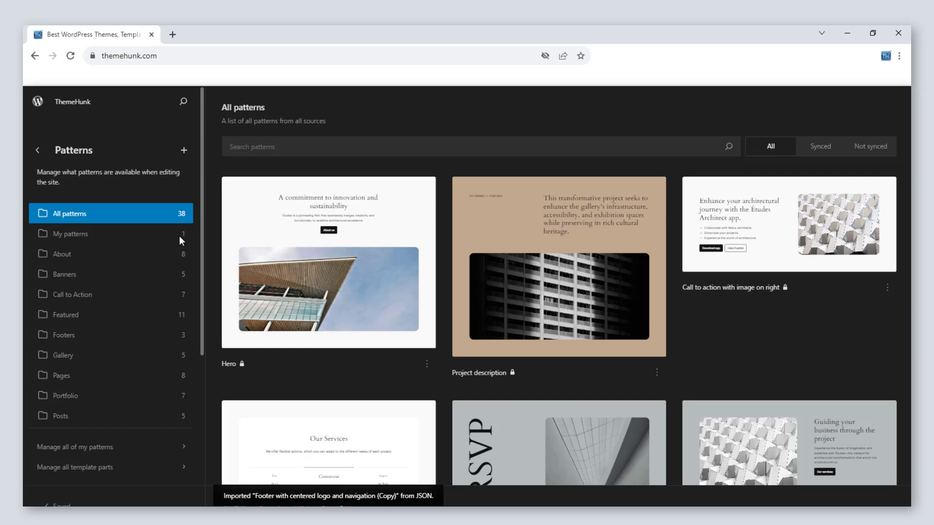
- Export 'Footer with centered logo and navigation (Copy)' from My patterns as JSON to the desktop
click(74, 233)
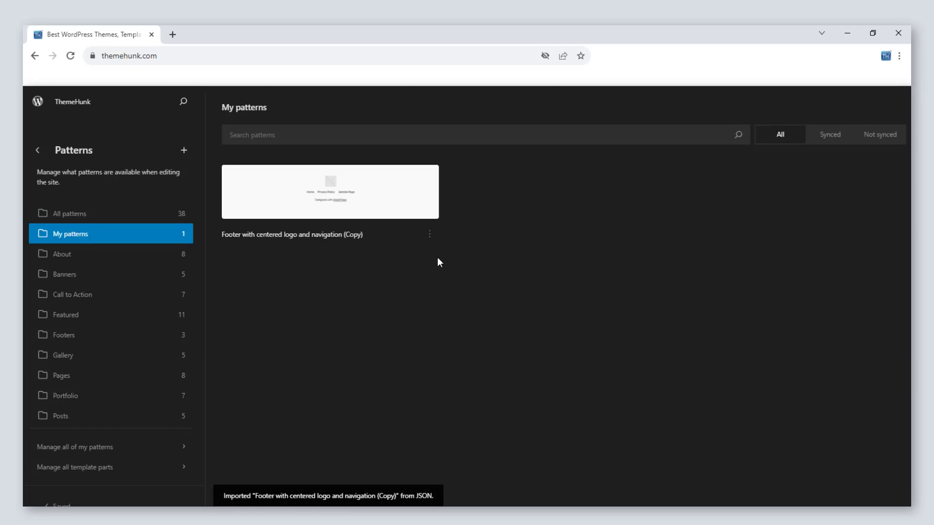
click(438, 237)
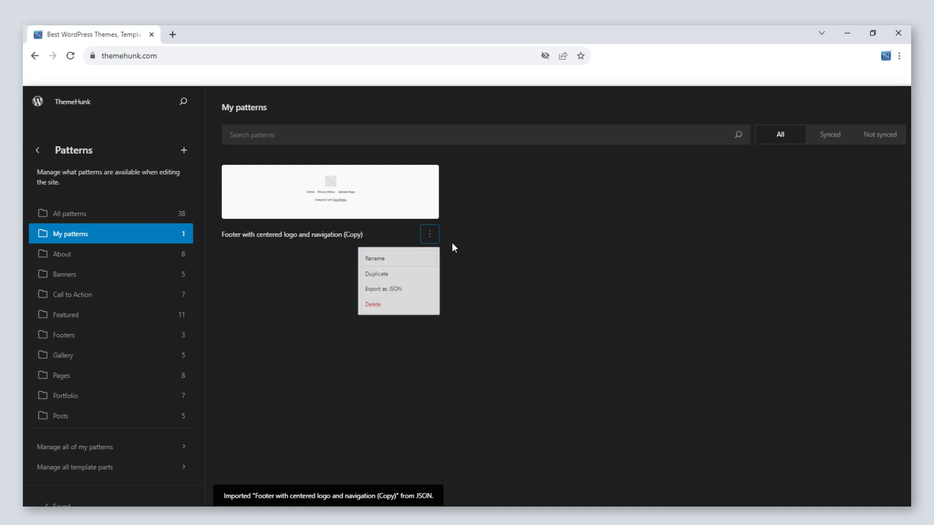
key(Return)
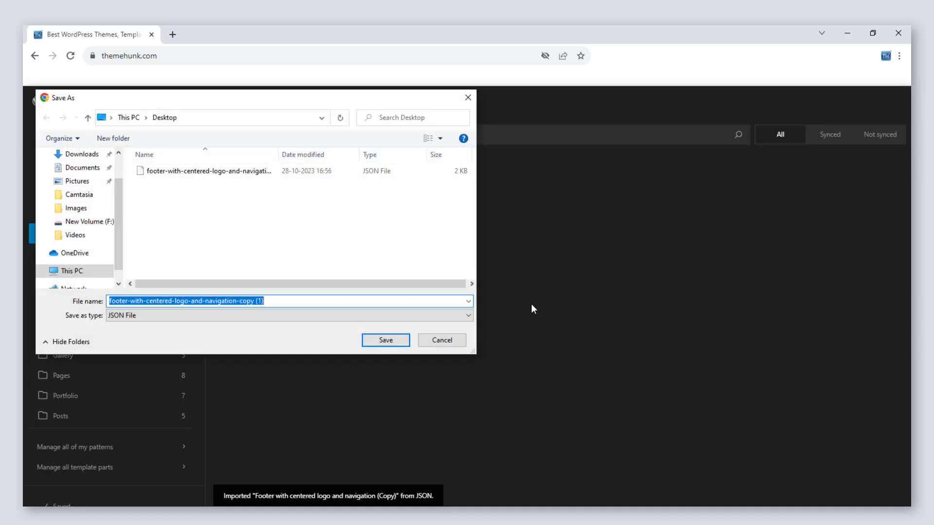
click(383, 343)
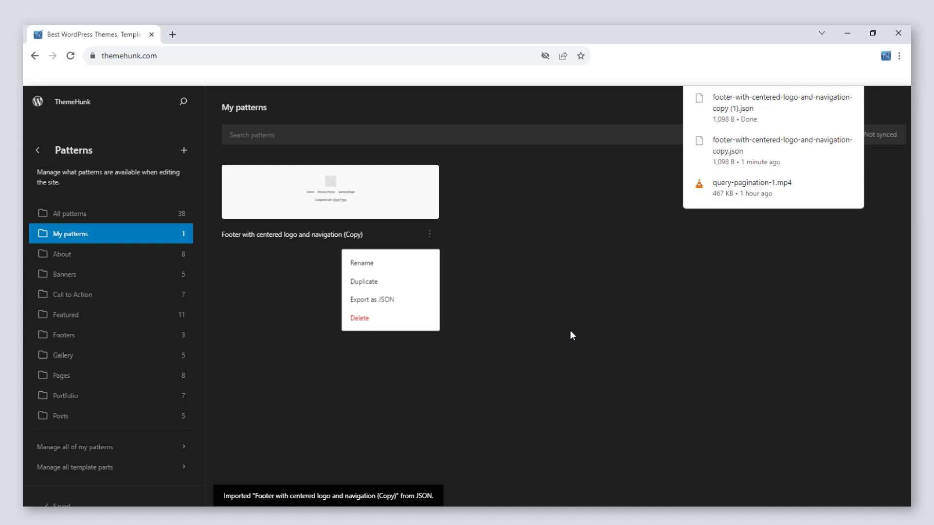
click(571, 331)
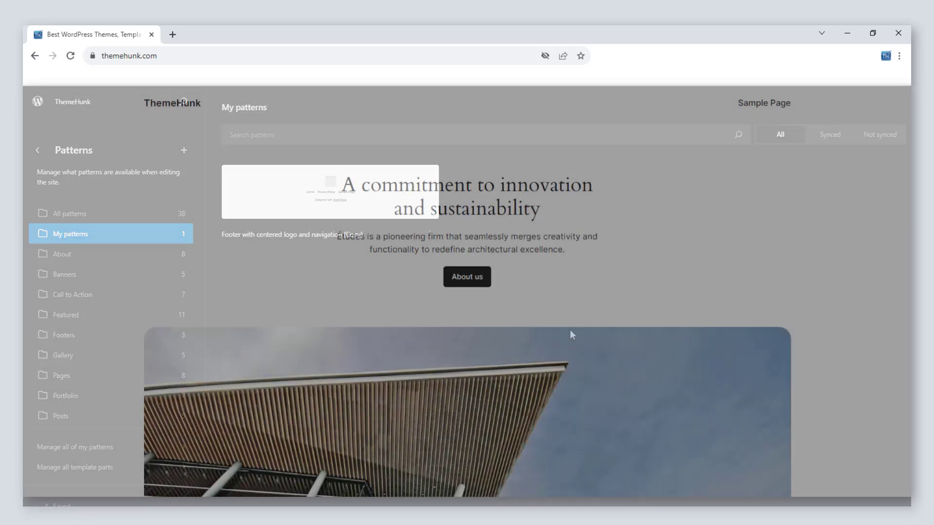